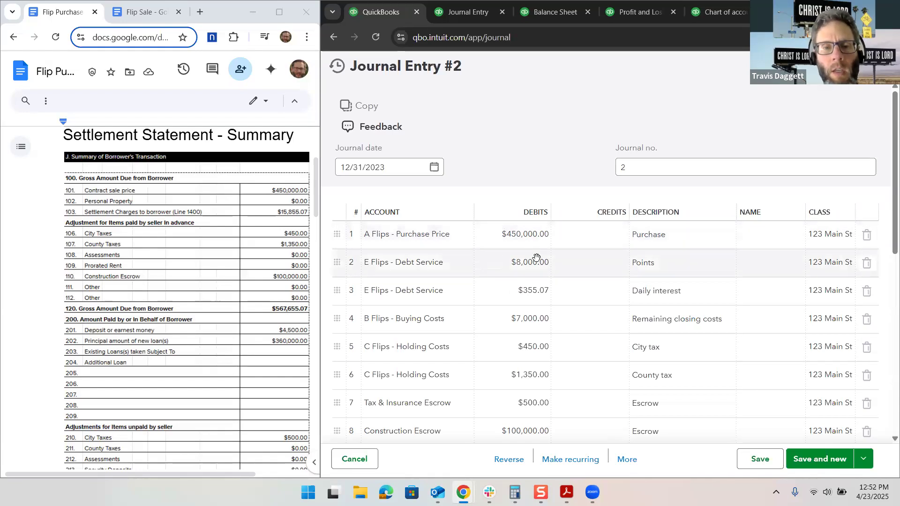
Compare the settlement statement's detailed charges with the points, daily interest, closing cost and escrow lines of Journal Entry #2
scroll(403, 267, "down", 1)
scroll(404, 267, "down", 1)
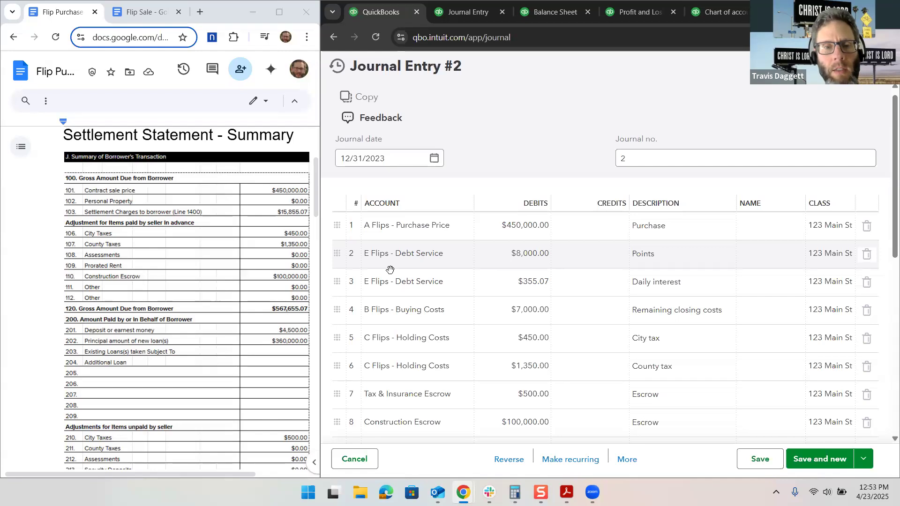
scroll(270, 268, "down", 7)
scroll(270, 268, "down", 3)
scroll(235, 303, "down", 1)
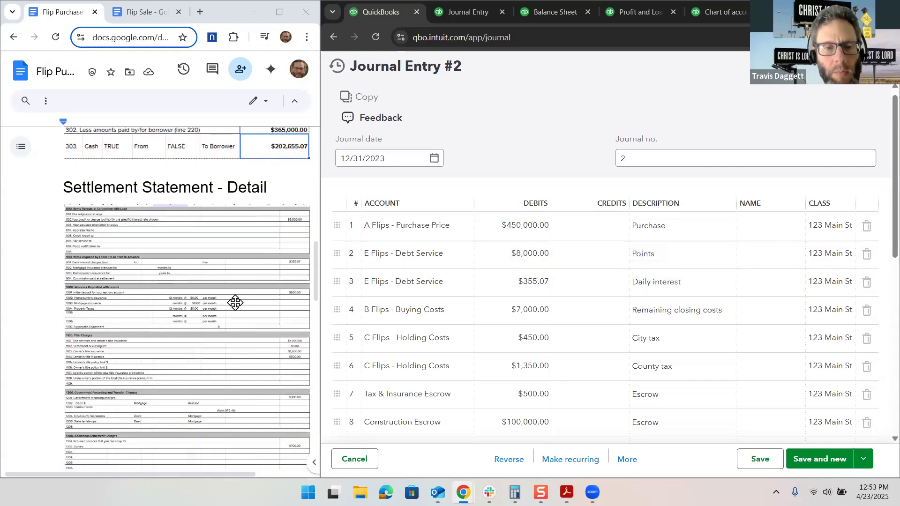
scroll(235, 303, "up", 5)
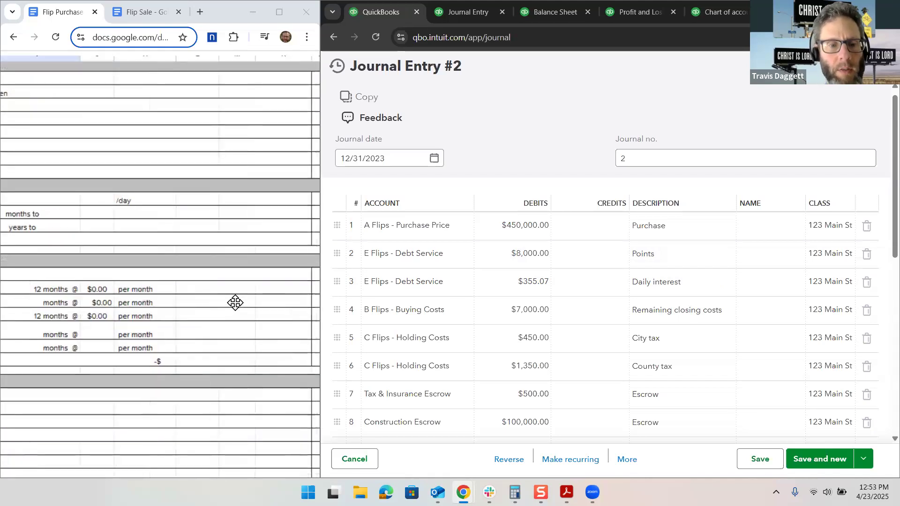
scroll(235, 303, "right", 4)
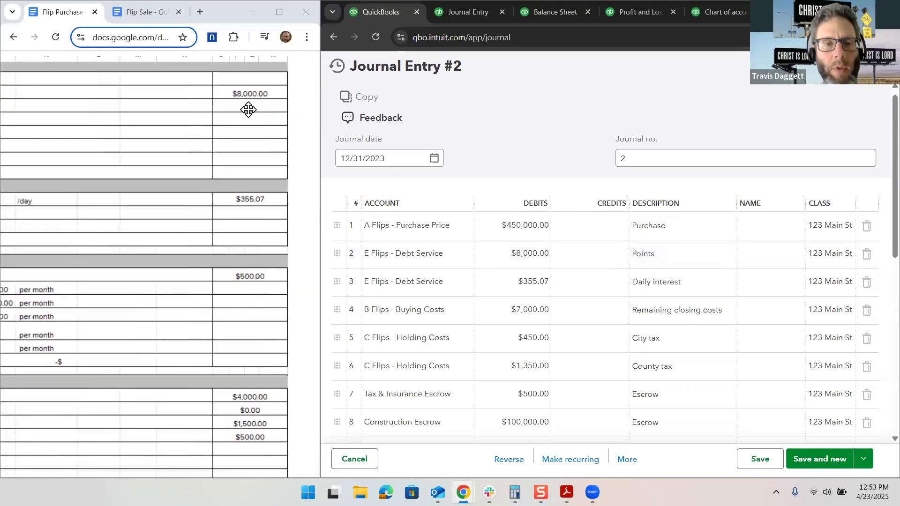
scroll(249, 110, "down", 5)
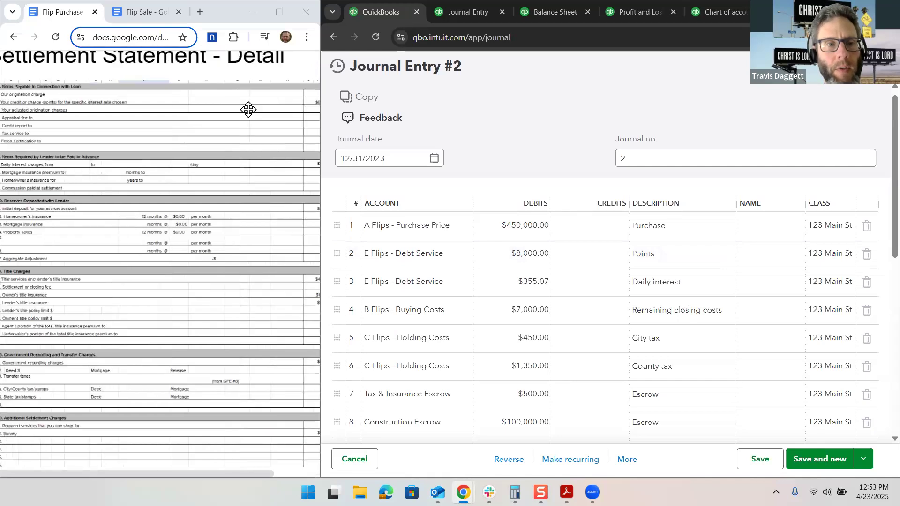
scroll(249, 109, "down", 1)
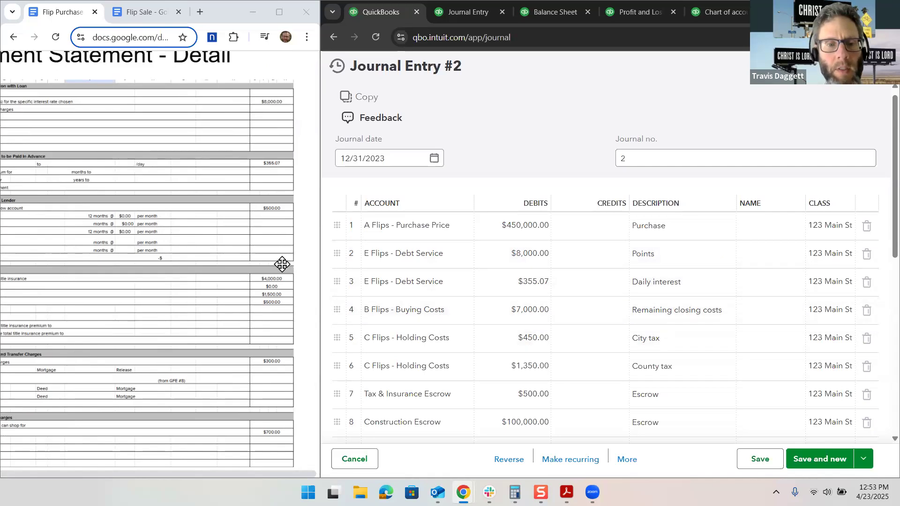
scroll(282, 266, "down", 3)
scroll(282, 265, "up", 3)
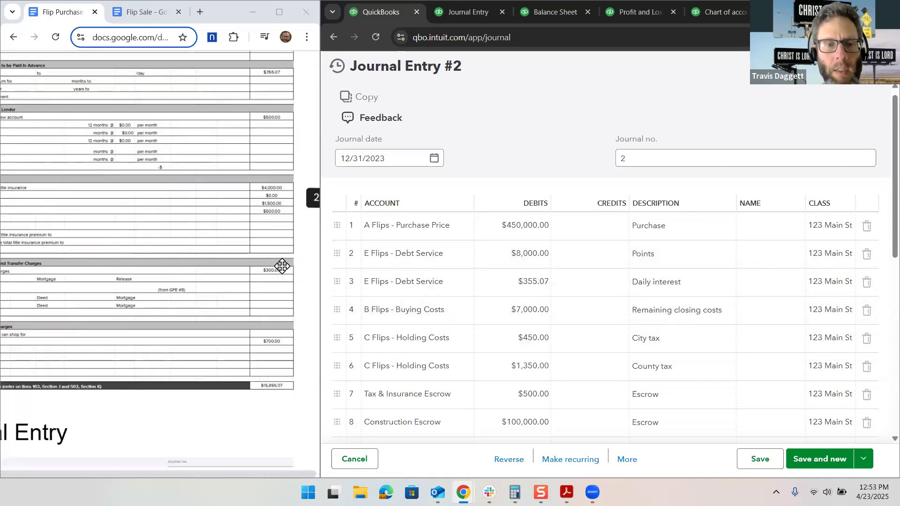
scroll(281, 266, "up", 8)
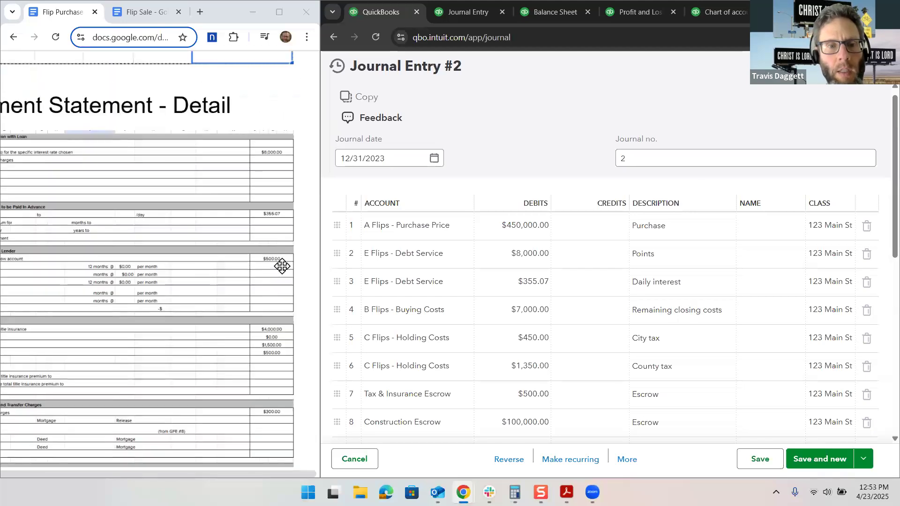
scroll(281, 266, "down", 3)
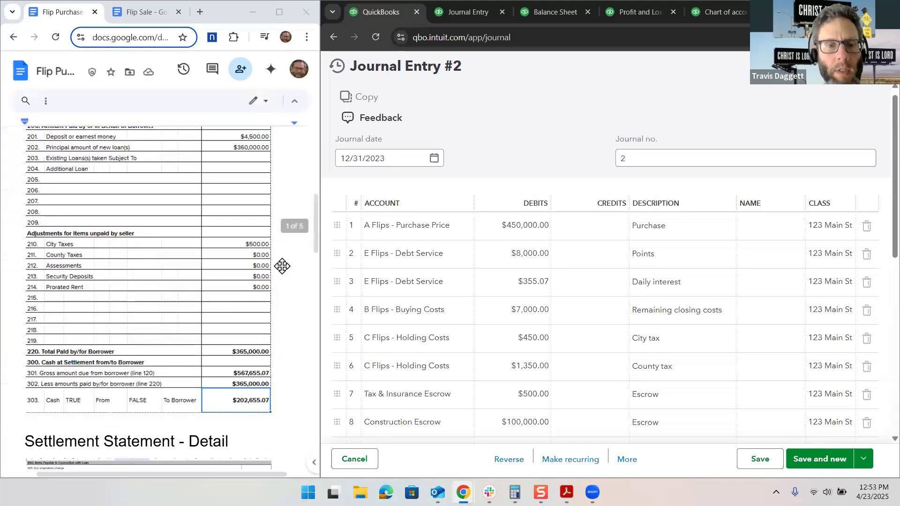
scroll(281, 266, "up", 4)
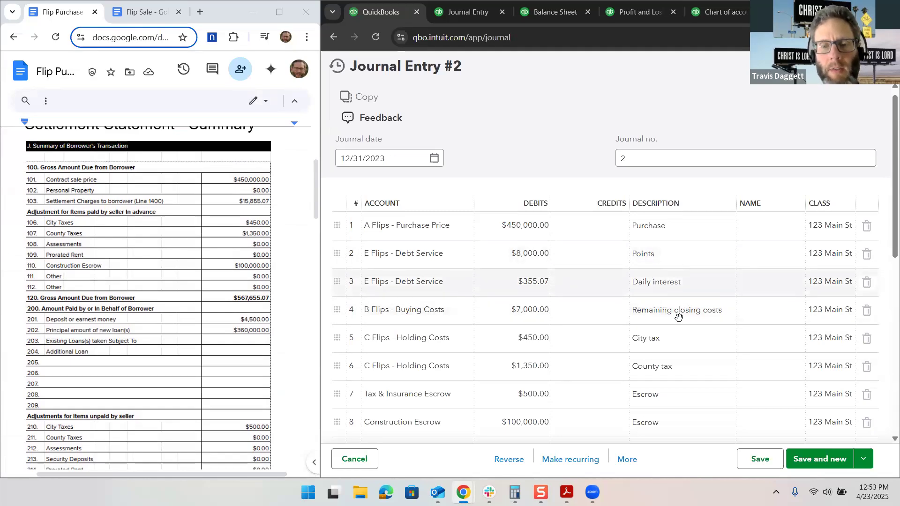
Check the journal entry's tax, escrow, deposit, loan and due-at-closing lines against the settlement statement summary
scroll(659, 343, "down", 2)
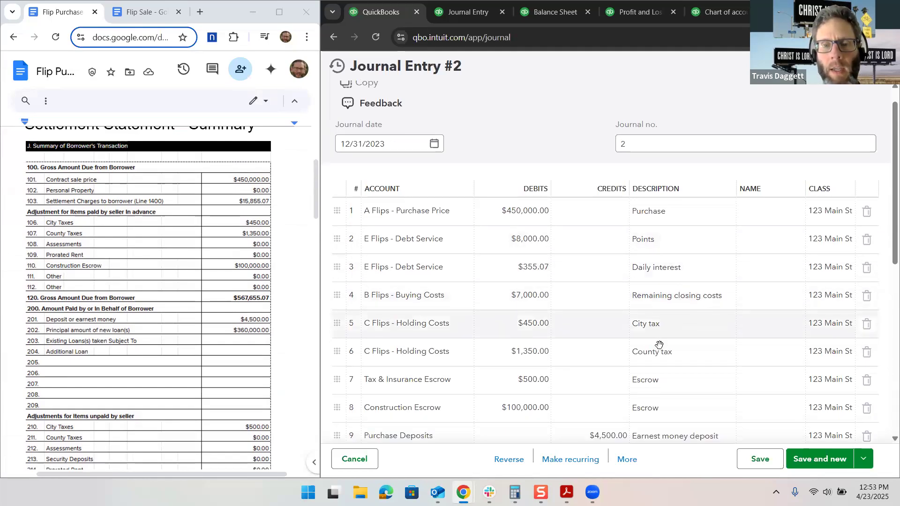
scroll(658, 343, "down", 1)
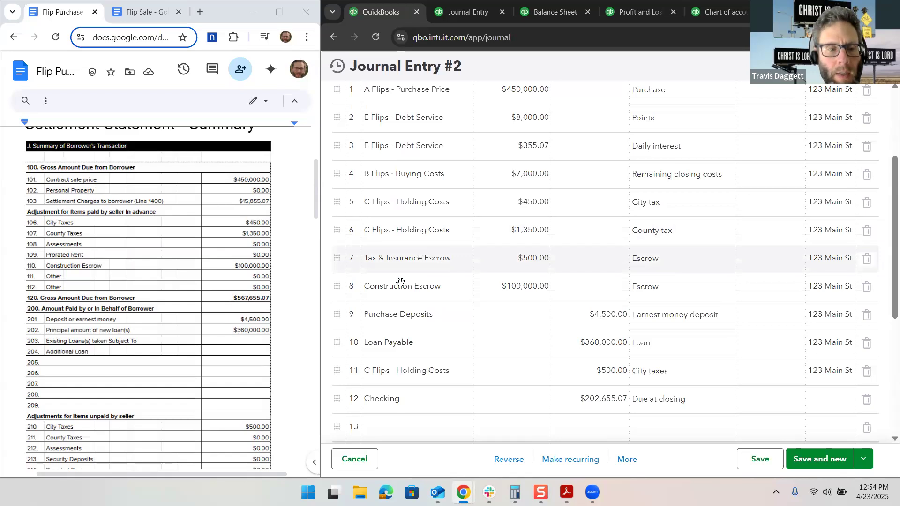
scroll(249, 353, "down", 1)
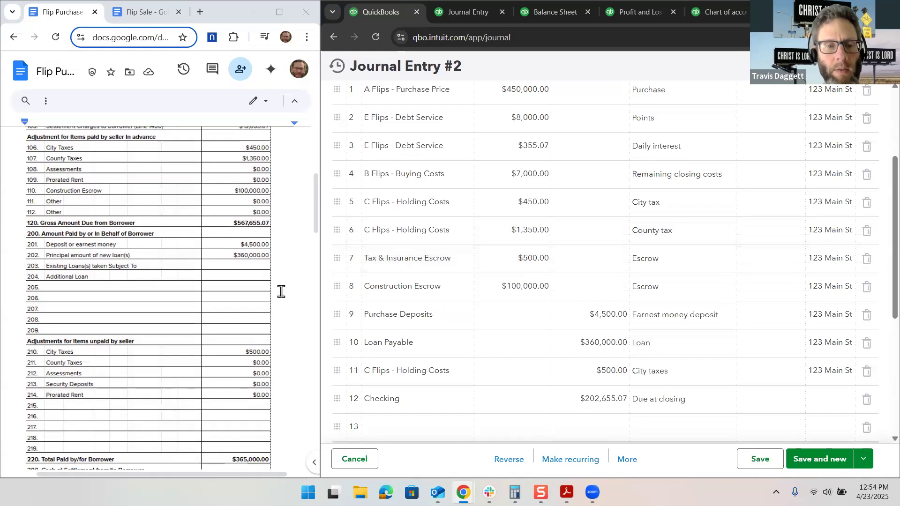
scroll(281, 291, "down", 2)
scroll(281, 292, "up", 2)
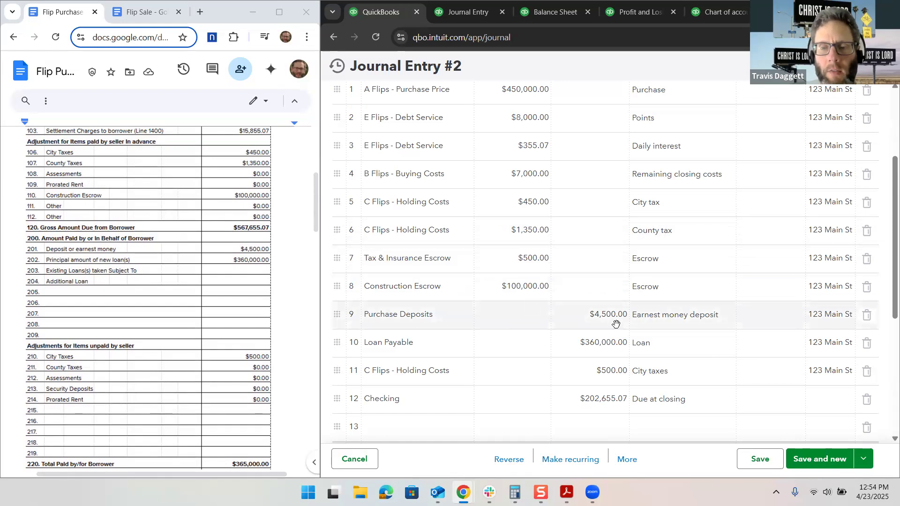
scroll(293, 284, "up", 1)
scroll(293, 284, "up", 2)
scroll(293, 285, "down", 6)
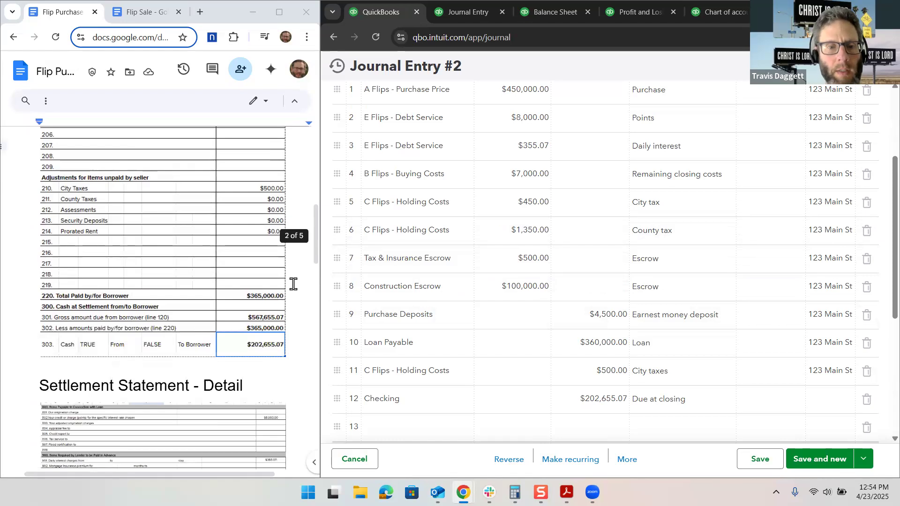
scroll(293, 284, "up", 5)
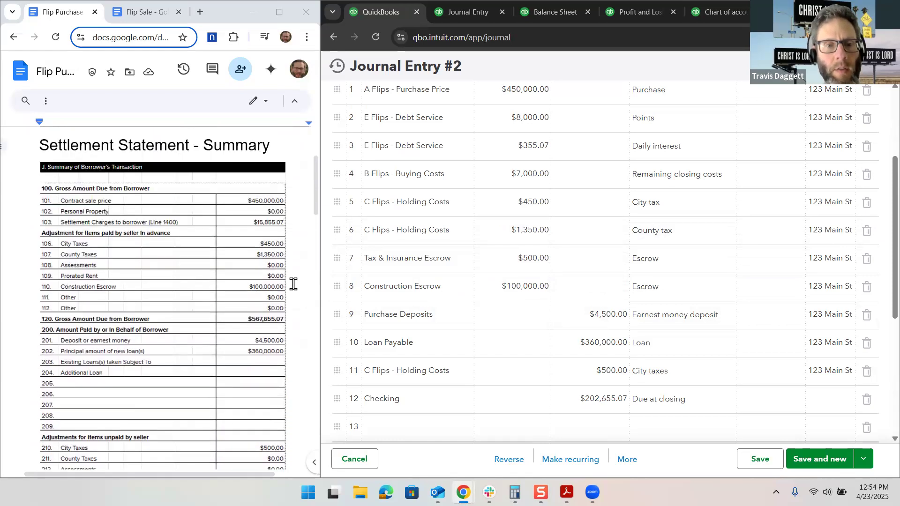
scroll(293, 284, "up", 1)
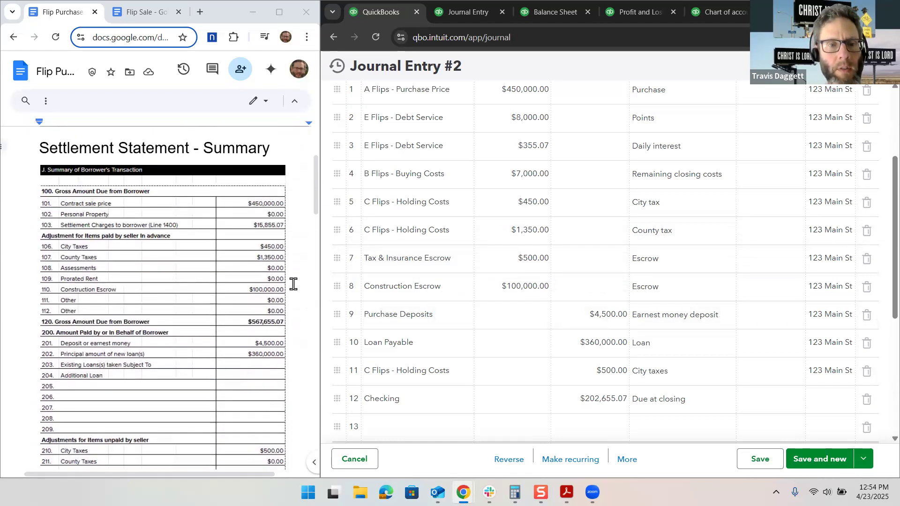
scroll(293, 284, "down", 1)
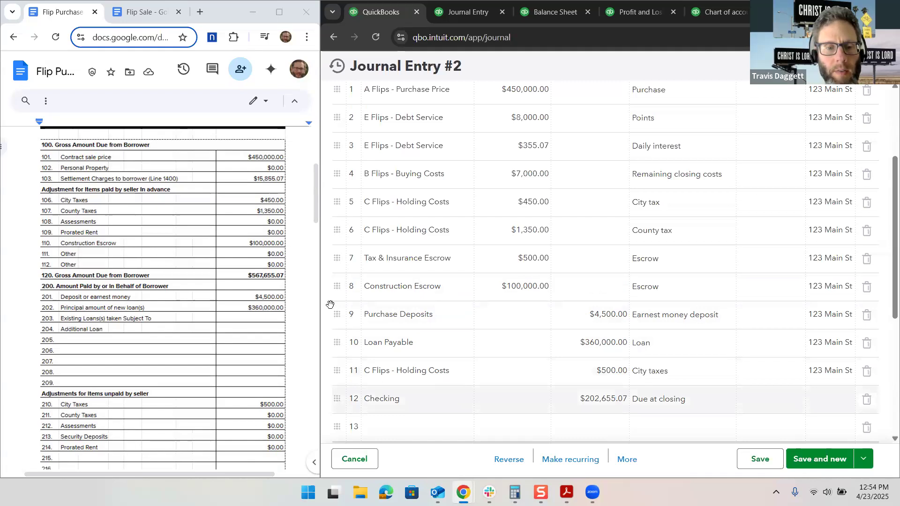
scroll(279, 299, "down", 1)
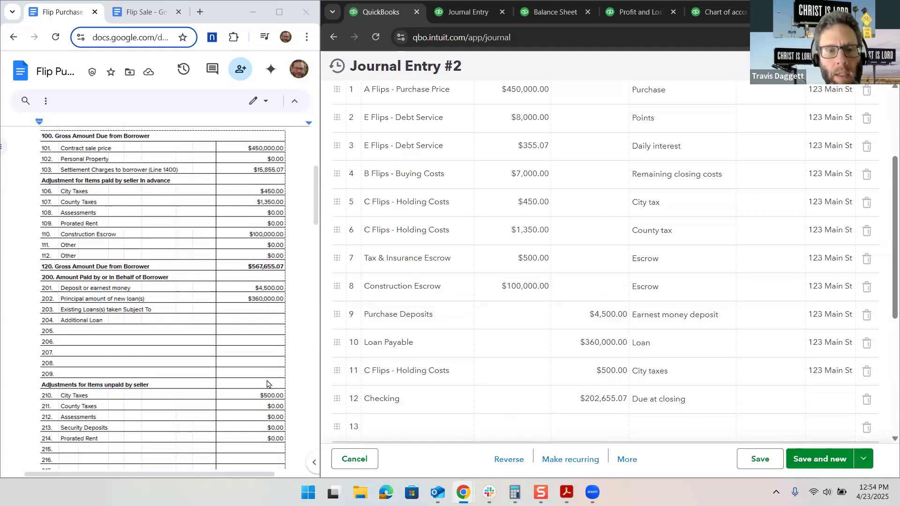
scroll(547, 345, "down", 1)
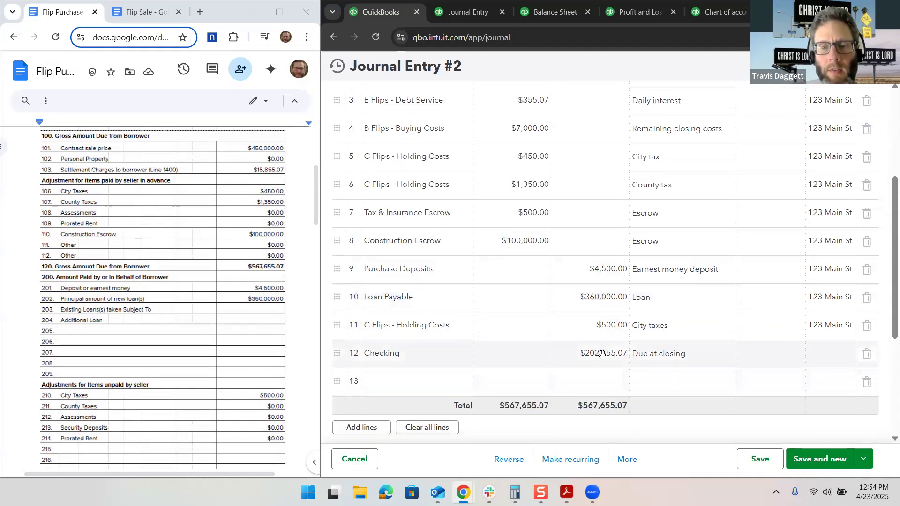
scroll(240, 295, "down", 3)
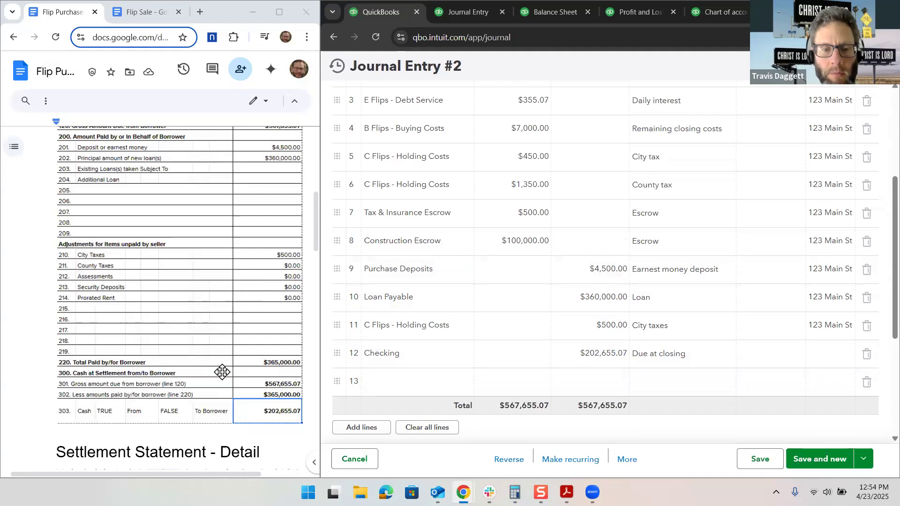
Review the settlement statement's detail section and its summary amounts paid by or on behalf of the borrower
scroll(223, 372, "down", 5)
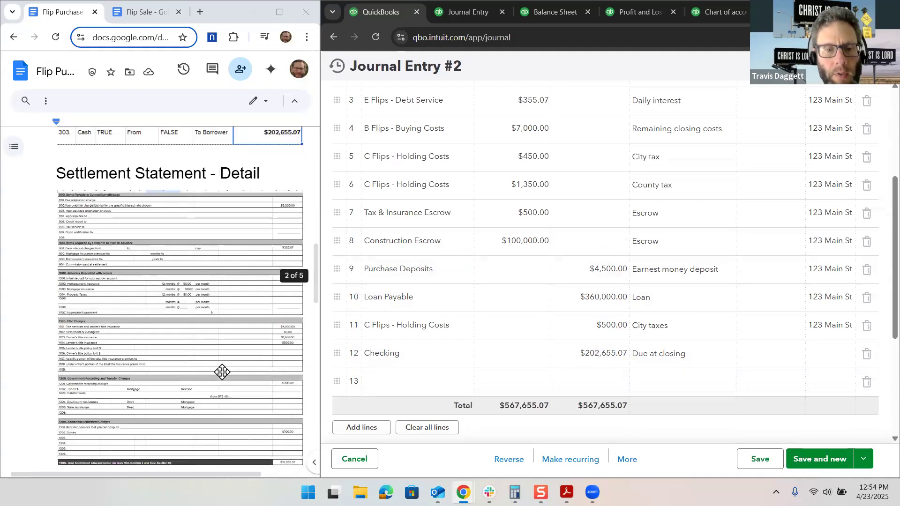
scroll(222, 372, "up", 3)
scroll(222, 372, "up", 3)
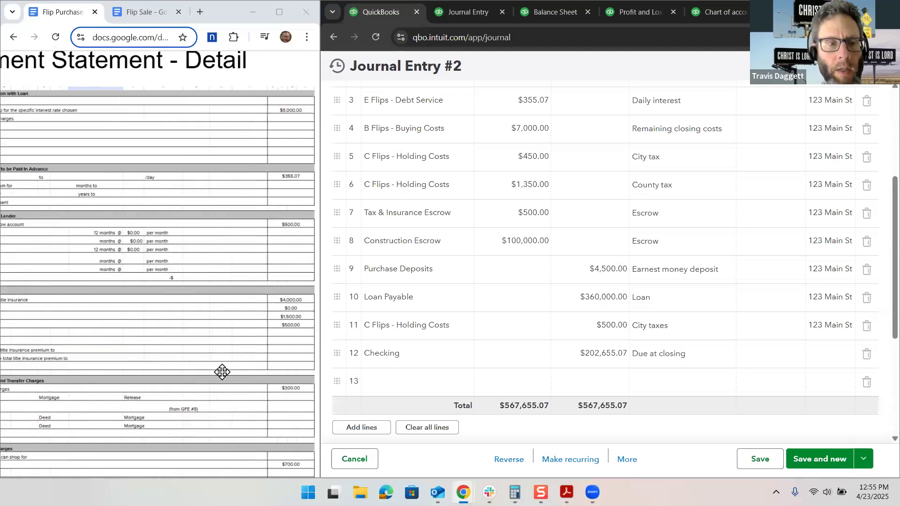
scroll(77, 274, "left", 3)
scroll(77, 274, "down", 4)
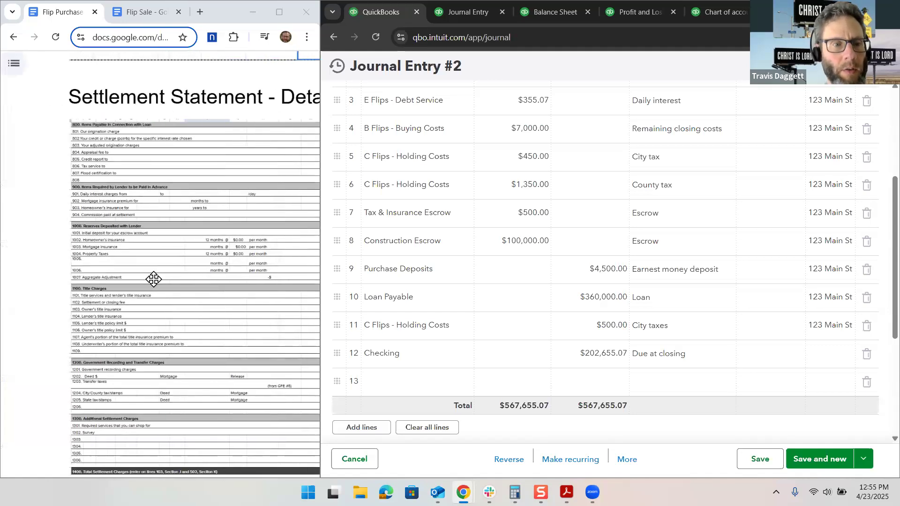
scroll(158, 239, "right", 4)
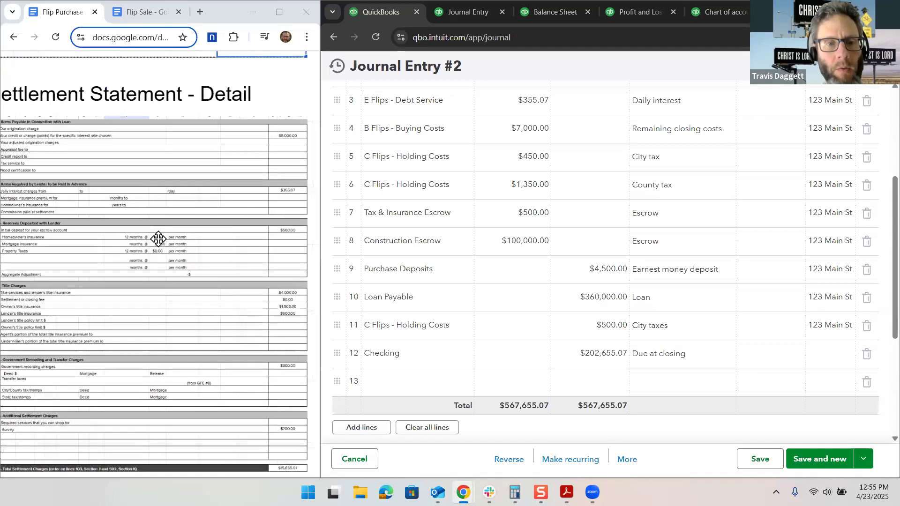
scroll(266, 227, "up", 10)
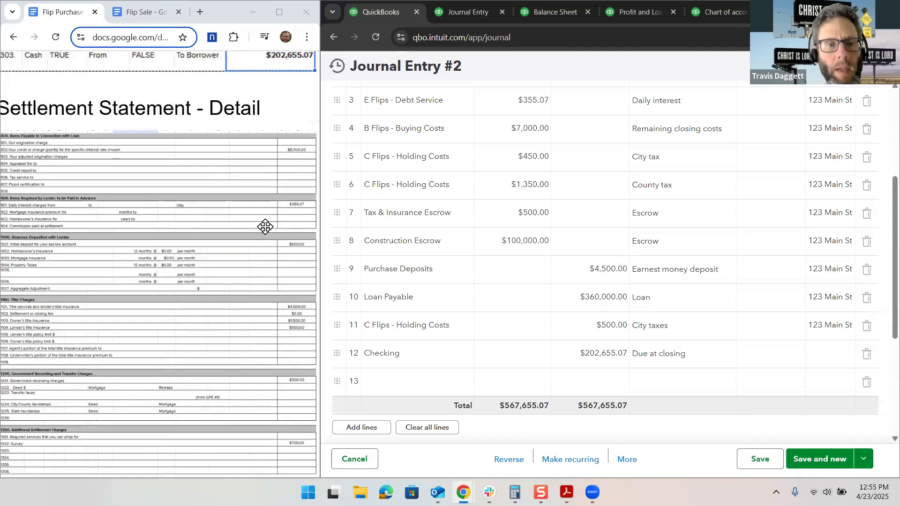
scroll(265, 227, "right", 3)
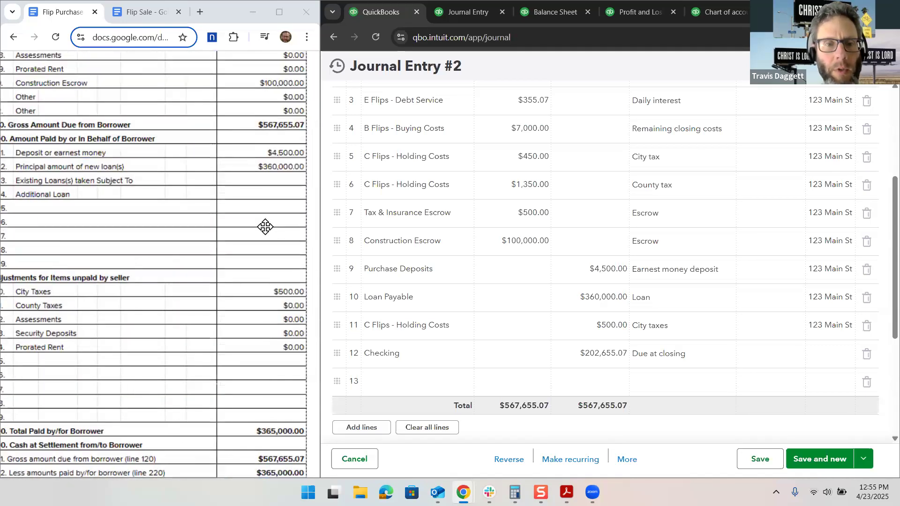
scroll(266, 227, "down", 5)
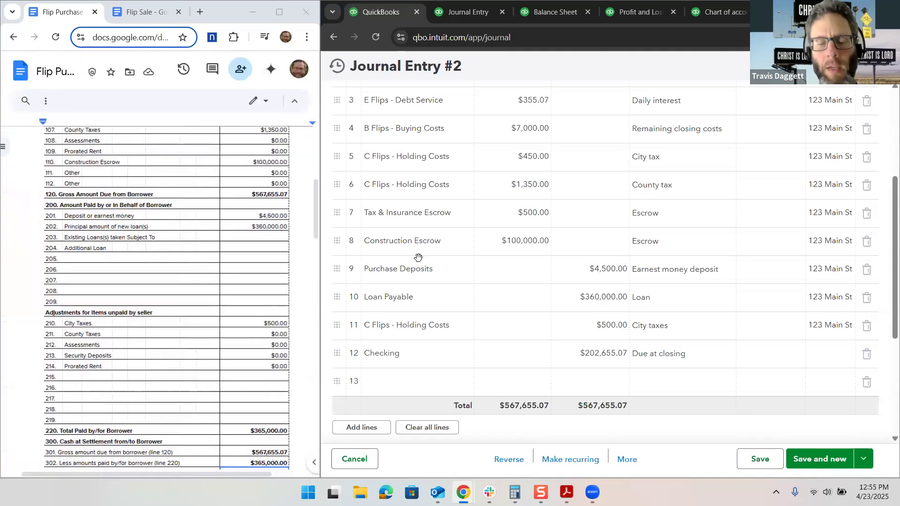
Run the Balance Sheet report for the journal entry's date, with the period set from 12/31/2023 to 12/31/2023
scroll(418, 257, "up", 5)
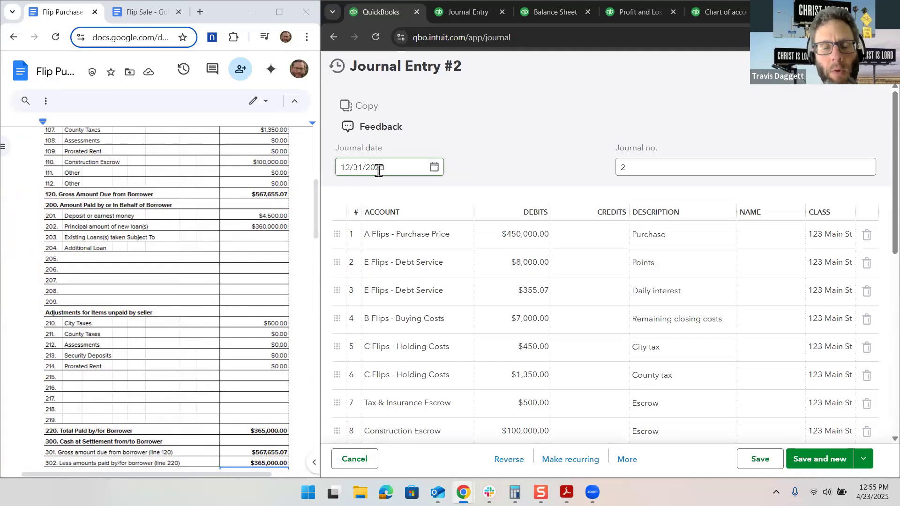
left_click(558, 9)
left_click(614, 159)
type("12/31/2023")
left_click(704, 152)
type("123")
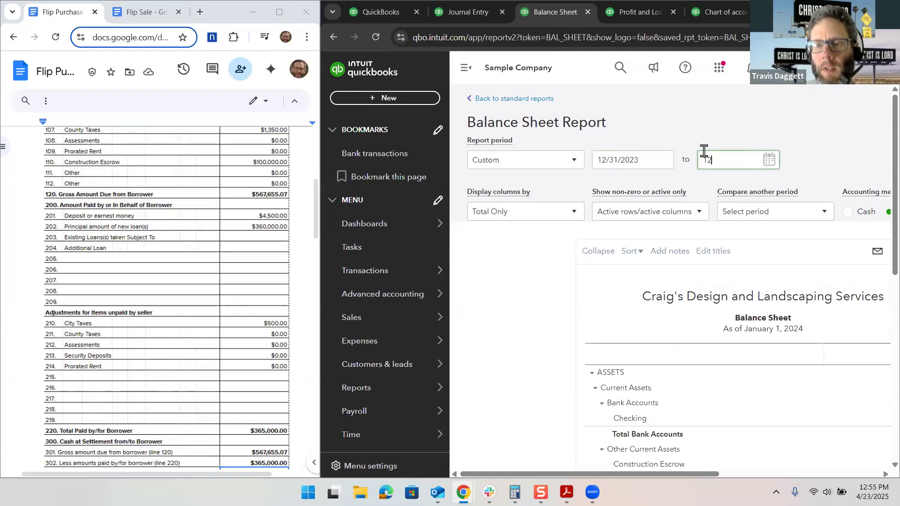
scroll(827, 199, "right", 3)
left_click(834, 202)
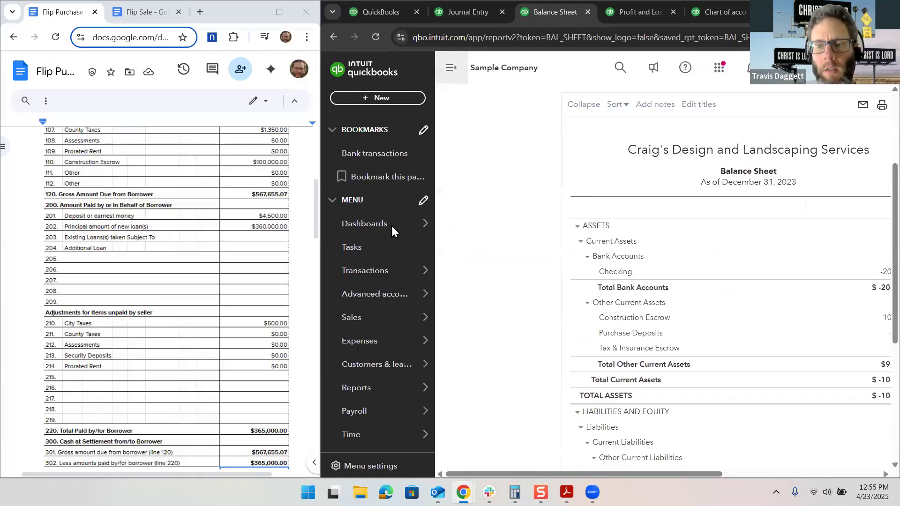
Examine the assets, liabilities and equity on the balance sheet
scroll(393, 228, "down", 5)
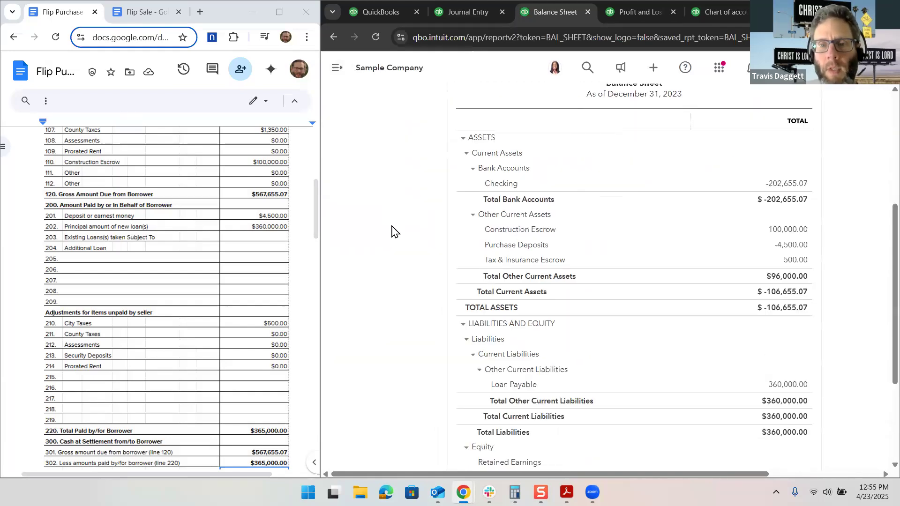
scroll(393, 230, "down", 3)
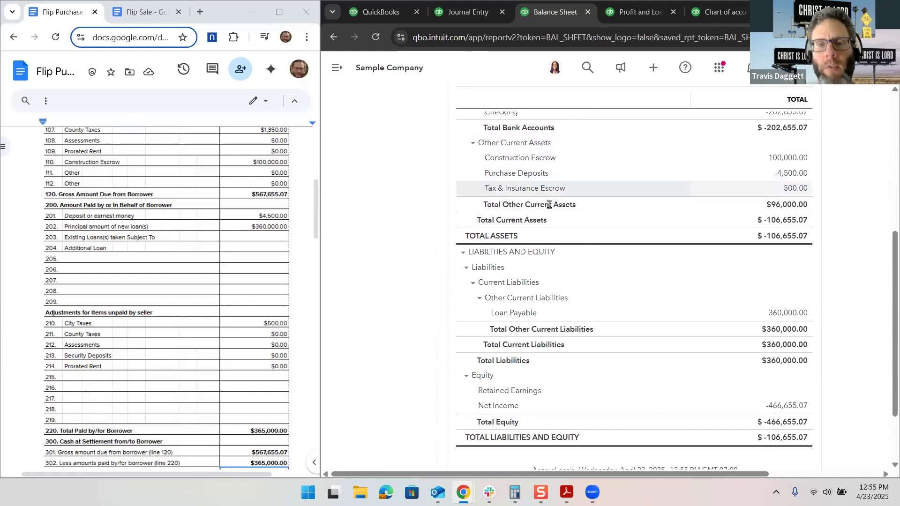
scroll(805, 201, "down", 2)
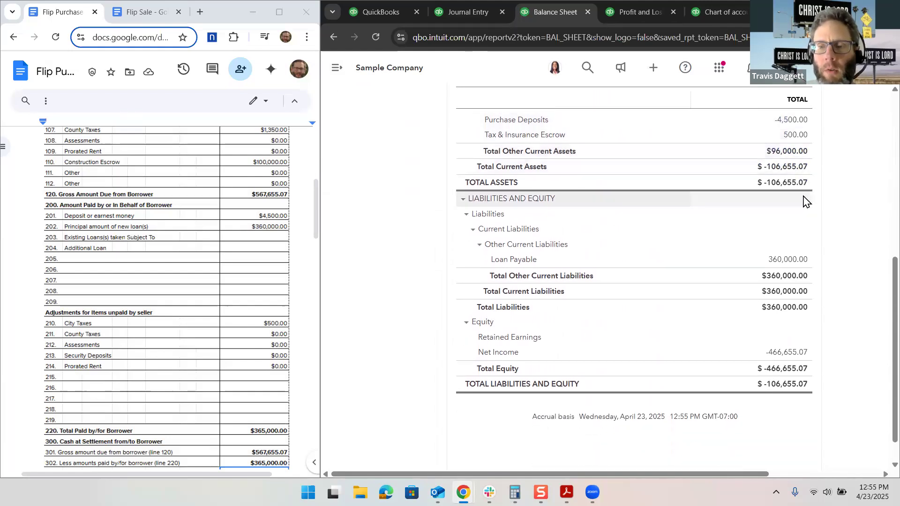
scroll(802, 206, "down", 1)
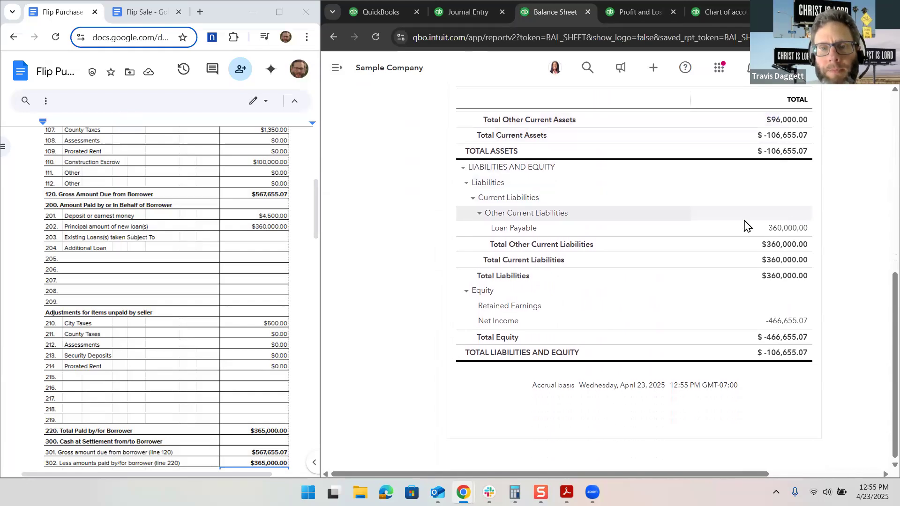
Run the Profit and Loss report for 12/31/2023 to 12/31/2023 and review its cost of goods sold and net income
scroll(747, 226, "up", 3)
left_click(634, 11)
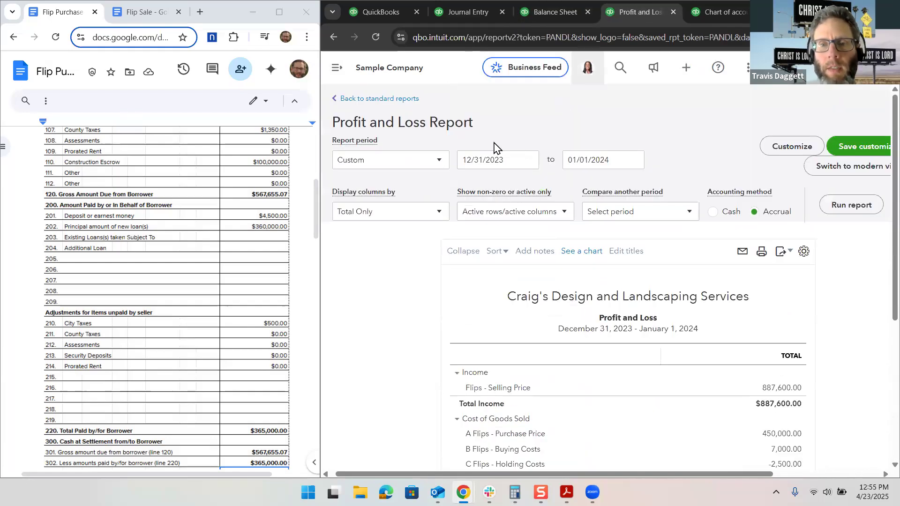
left_click(588, 160)
type("12/31/2023")
left_click(851, 205)
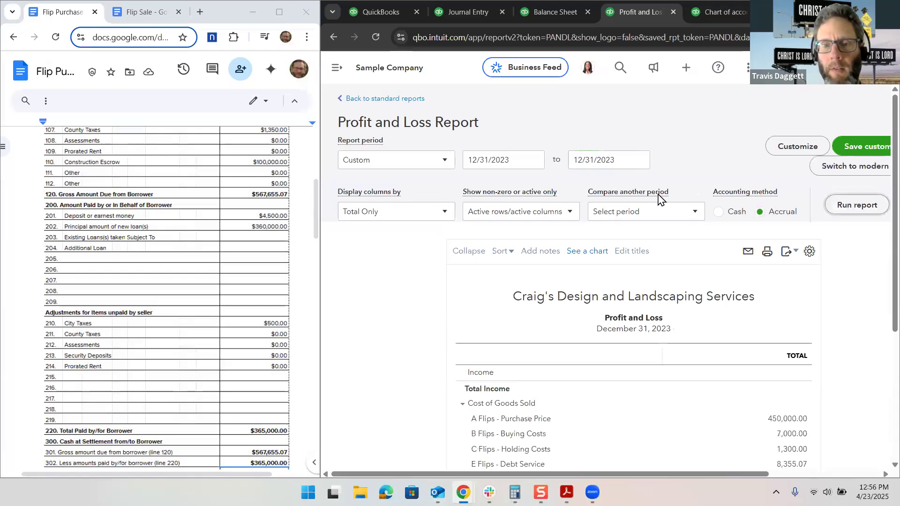
scroll(412, 289, "down", 3)
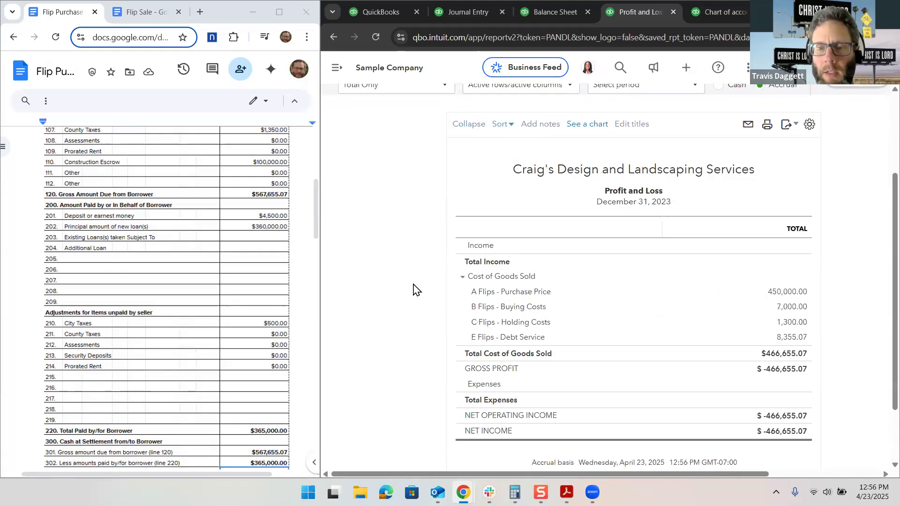
scroll(413, 289, "down", 1)
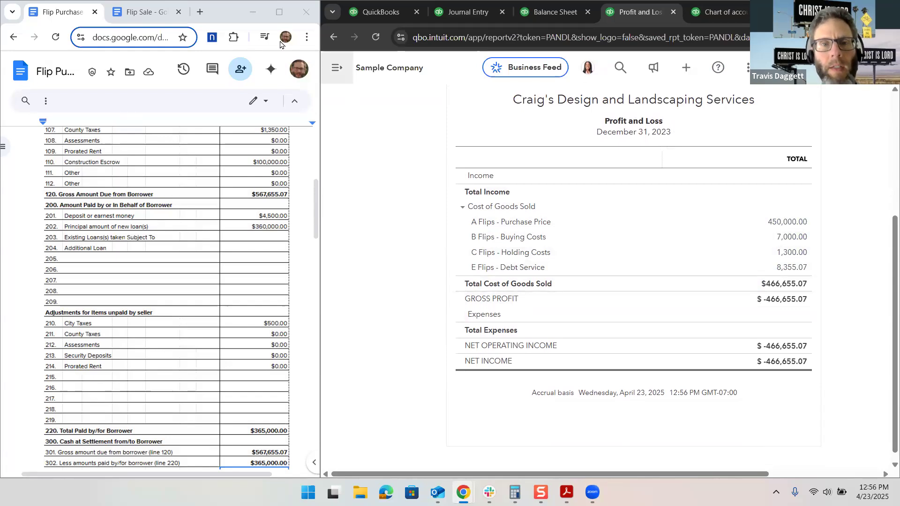
Open the sale journal entry dated 01/01/2024 beside the Flip Sale document's settlement summary, with the statement's amounts readable
left_click(385, 11)
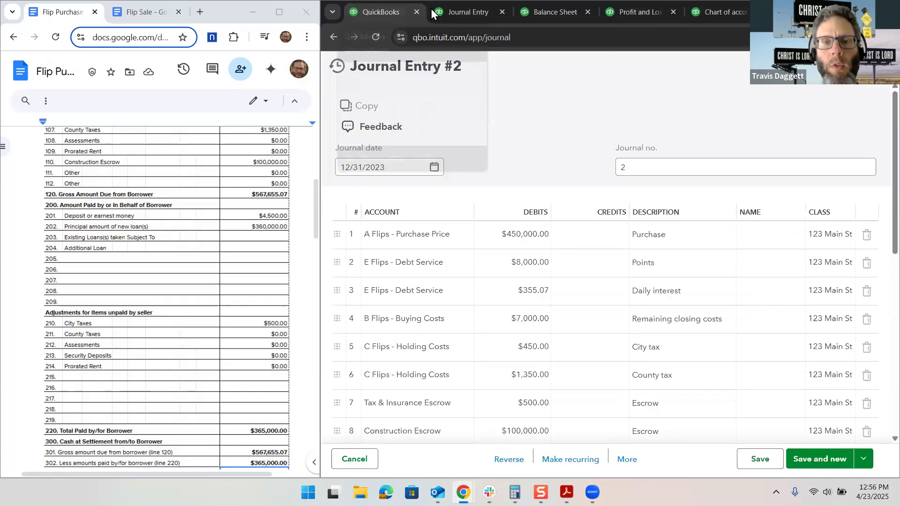
left_click(469, 11)
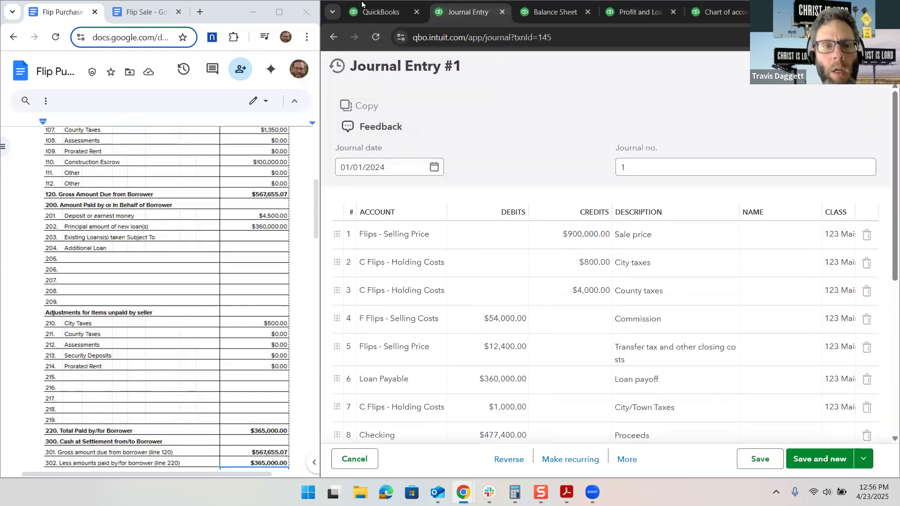
left_click(144, 12)
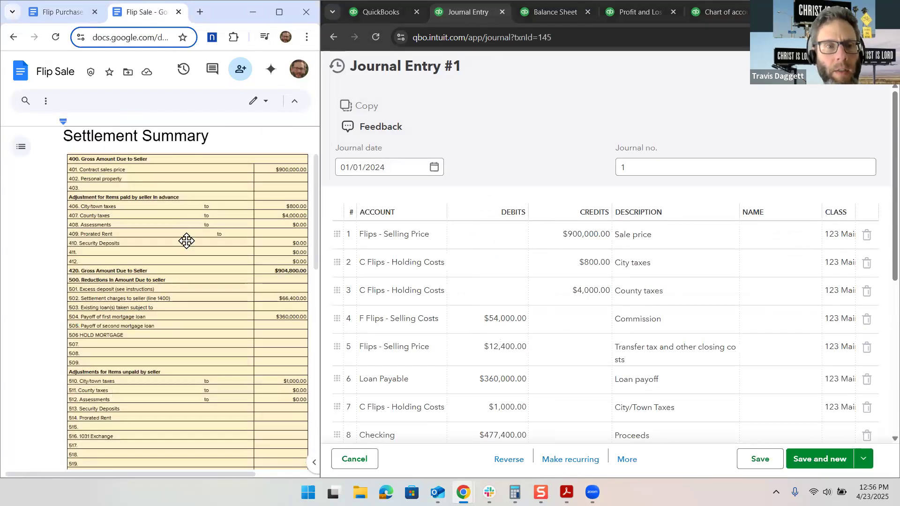
left_click(38, 217)
key("ctrl+plus")
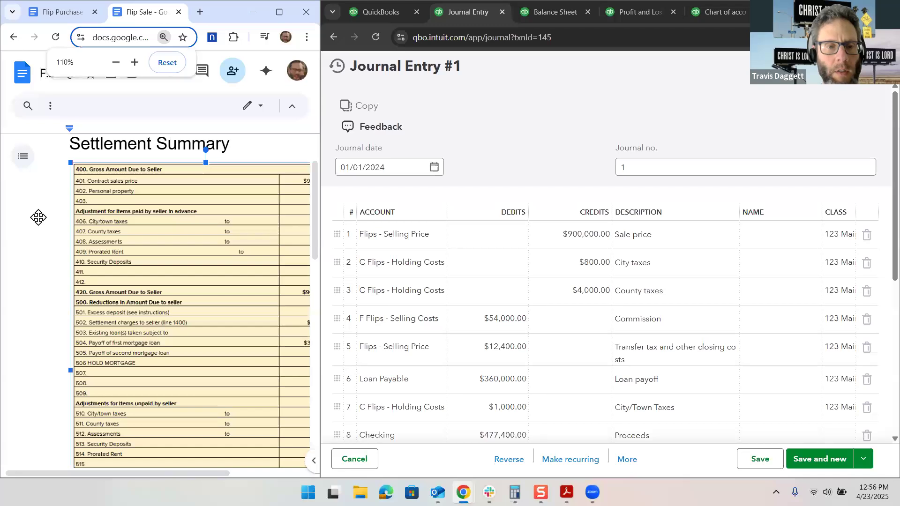
scroll(38, 217, "right", 2)
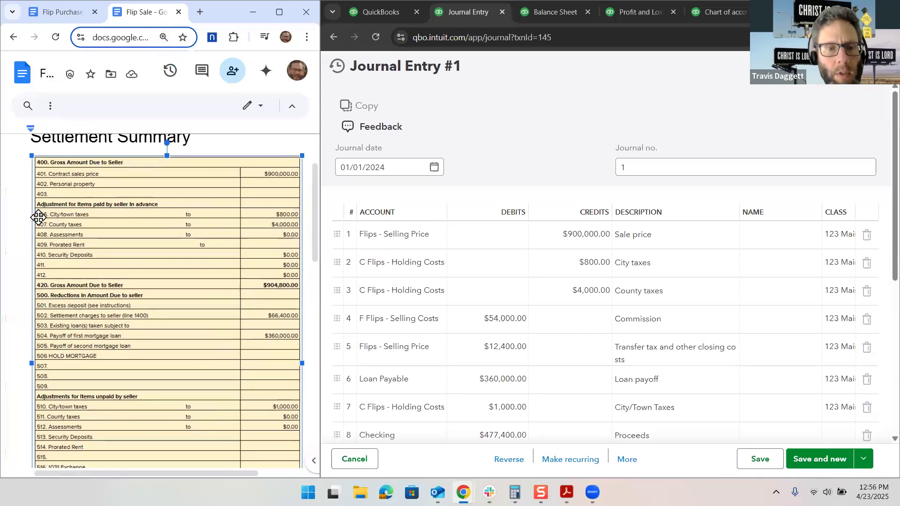
scroll(38, 218, "down", 2)
scroll(38, 217, "down", 1)
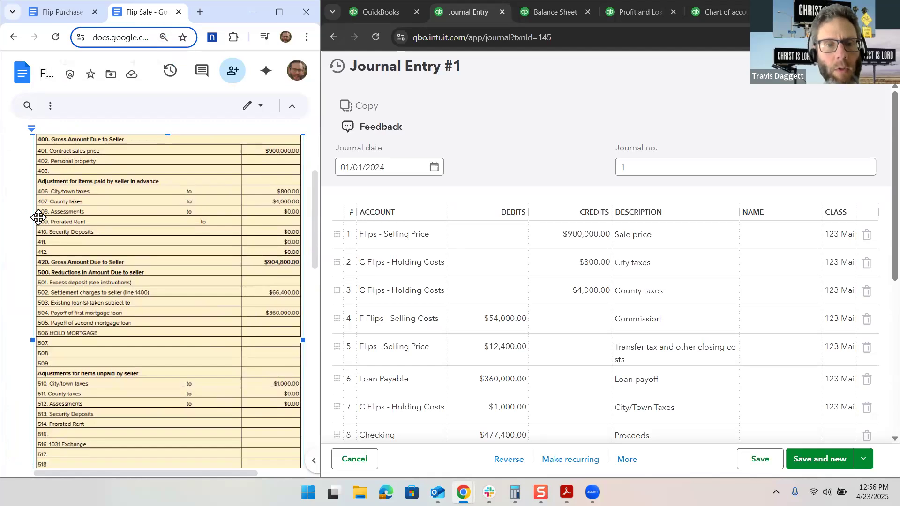
key("ctrl+plus")
scroll(38, 217, "right", 3)
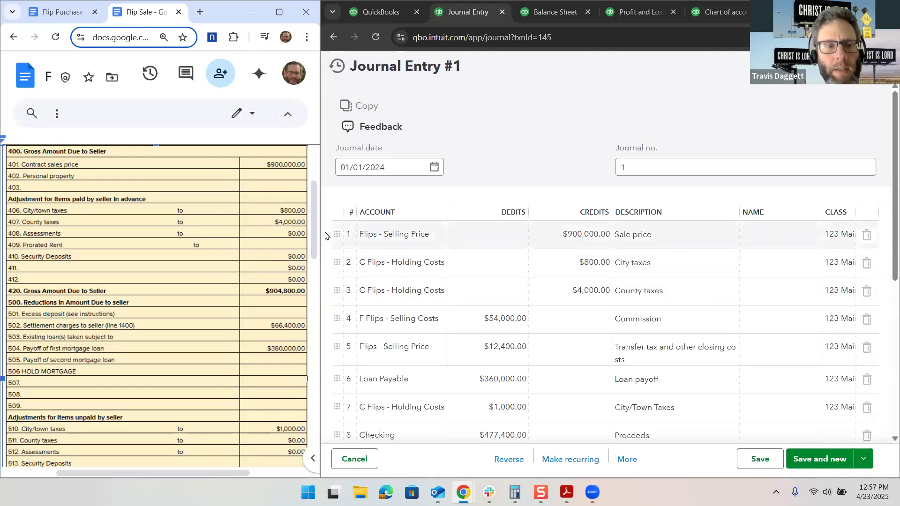
Compare the sale journal entry's selling price, tax credits, commission, closing costs and totals with the settlement summary
scroll(485, 260, "down", 2)
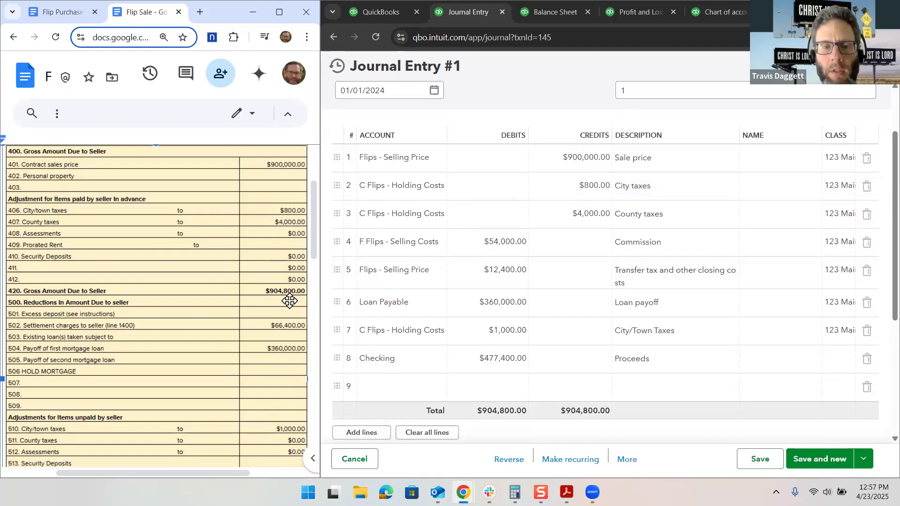
scroll(290, 301, "down", 8)
scroll(290, 301, "up", 5)
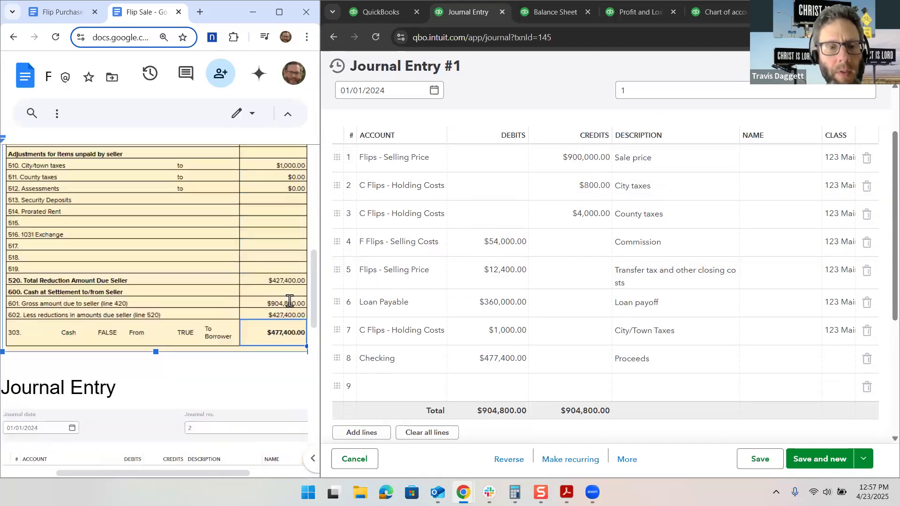
scroll(289, 301, "up", 4)
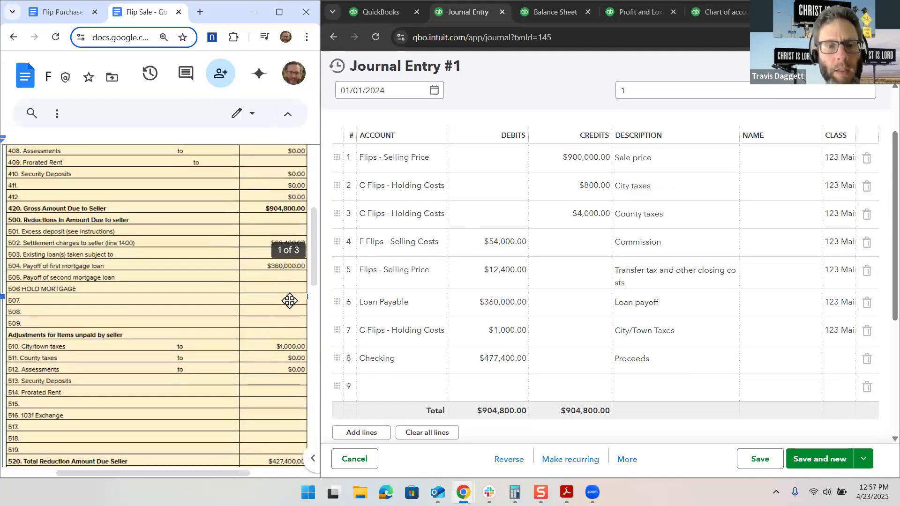
scroll(289, 301, "up", 1)
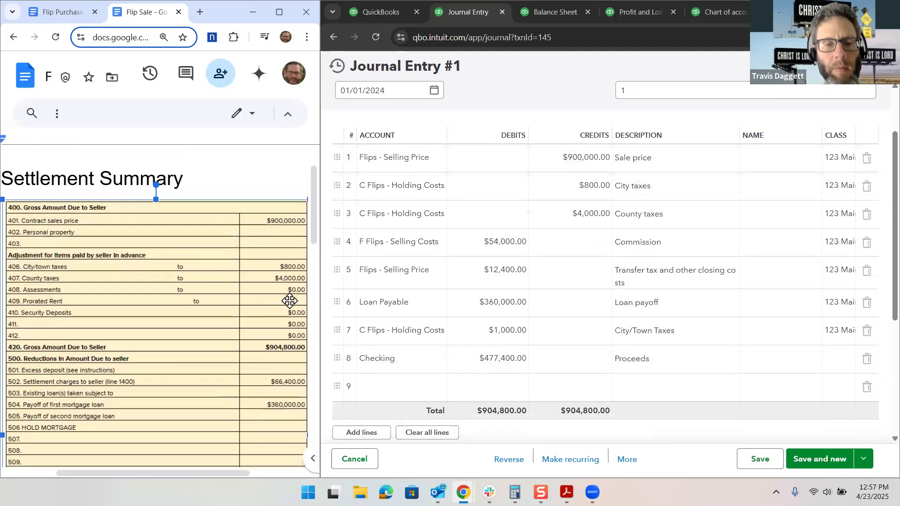
scroll(290, 301, "down", 1)
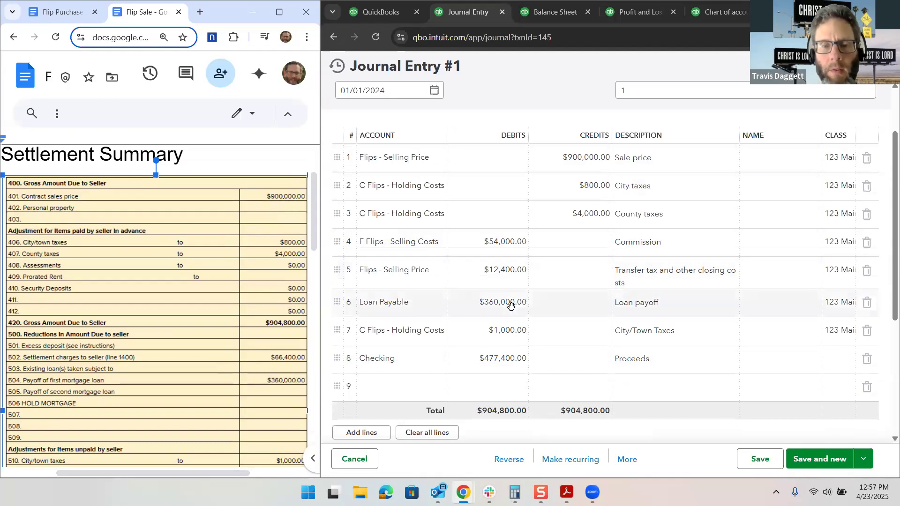
Check the journal entry's loan payoff, city/town taxes and checking proceeds against the seller's reductions and cash at settlement
scroll(510, 304, "down", 1)
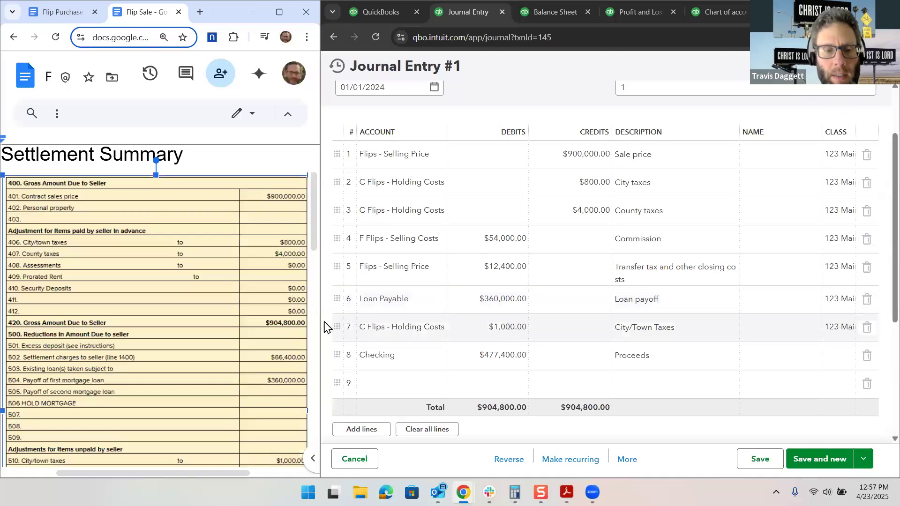
scroll(280, 319, "down", 3)
scroll(281, 319, "down", 1)
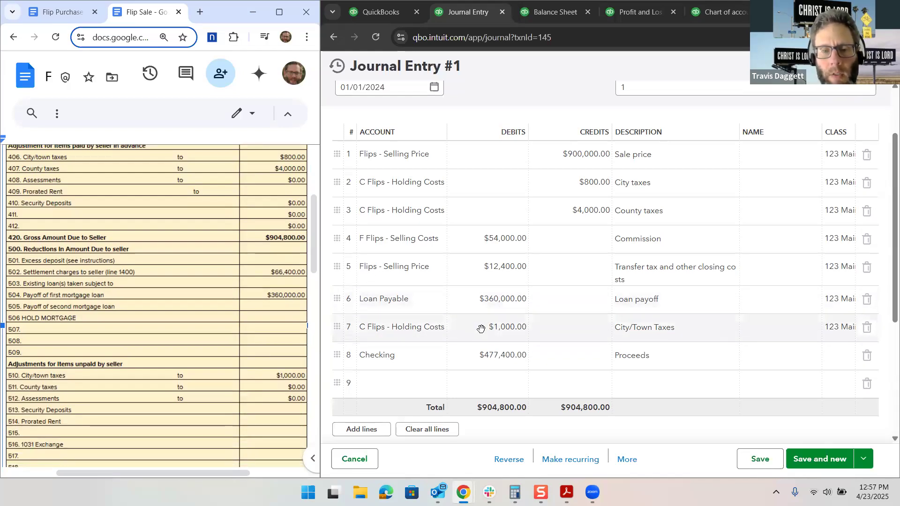
scroll(274, 305, "down", 5)
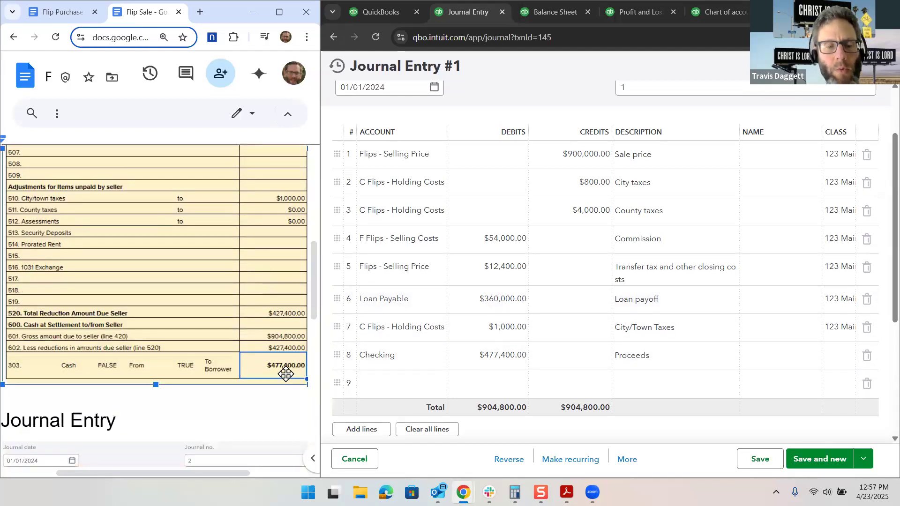
scroll(286, 374, "up", 2)
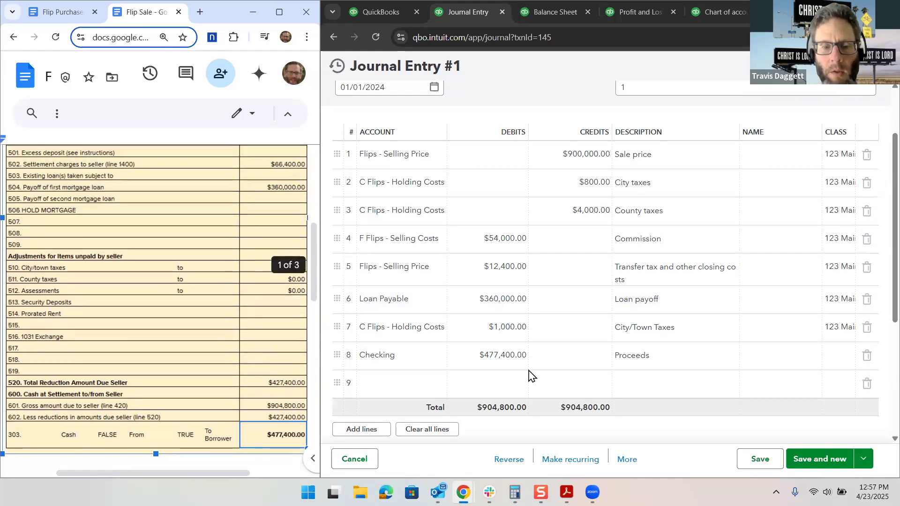
scroll(255, 377, "down", 2)
scroll(255, 377, "up", 1)
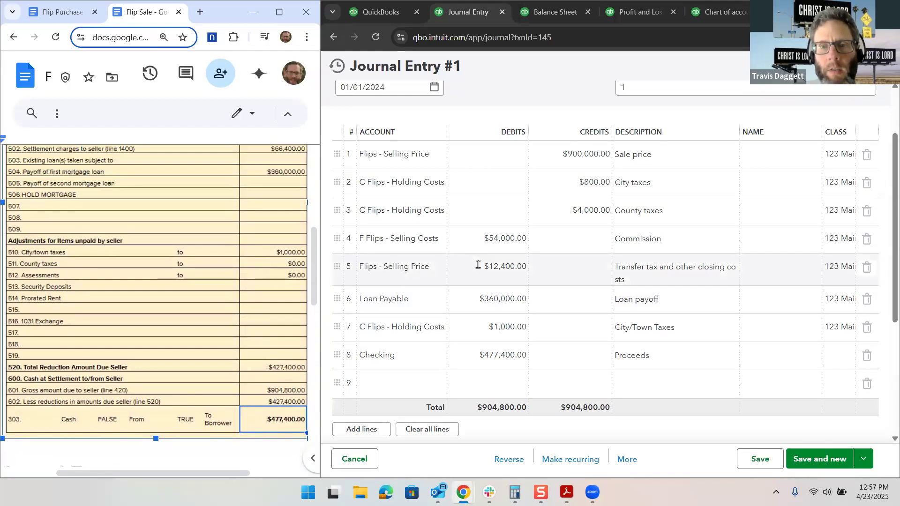
Rerun the Balance Sheet report with the period's end date set to 01/01/2024
left_click(544, 11)
scroll(525, 155, "up", 5)
left_click(571, 156)
type("01/01/2024")
left_click(862, 203)
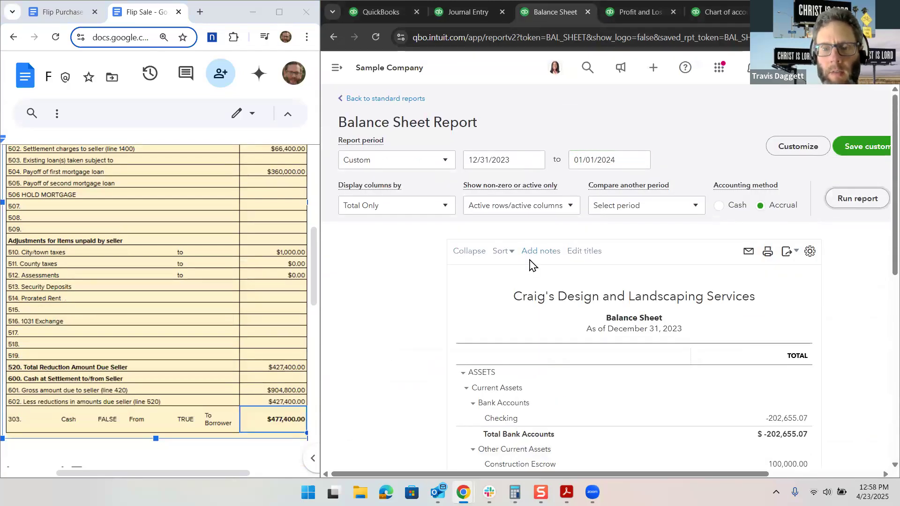
Examine the checking, escrow, deposit, loan payable and equity lines on the January 1, 2024 balance sheet
scroll(386, 290, "down", 3)
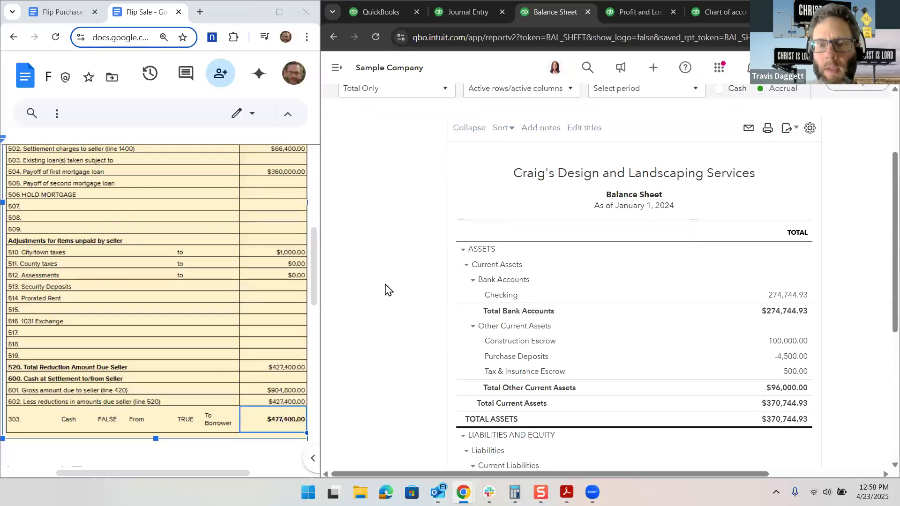
scroll(385, 289, "down", 3)
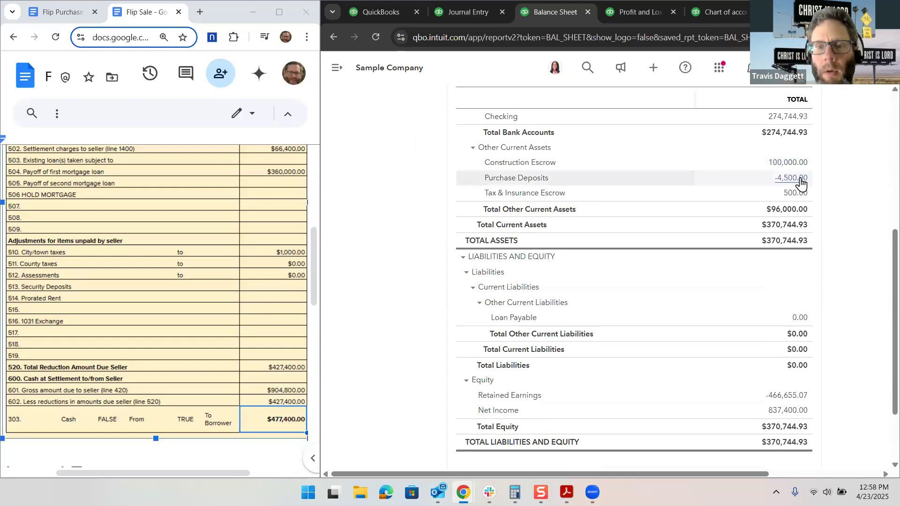
scroll(801, 184, "down", 1)
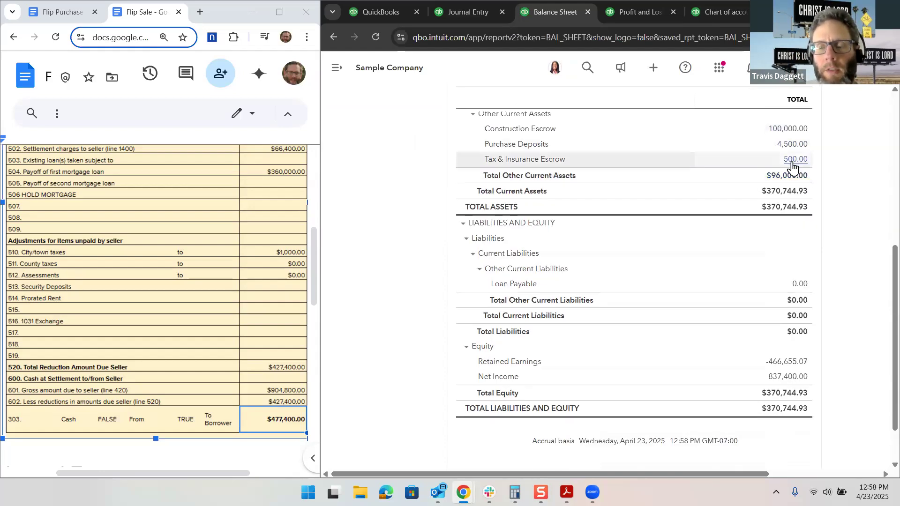
scroll(792, 235, "down", 1)
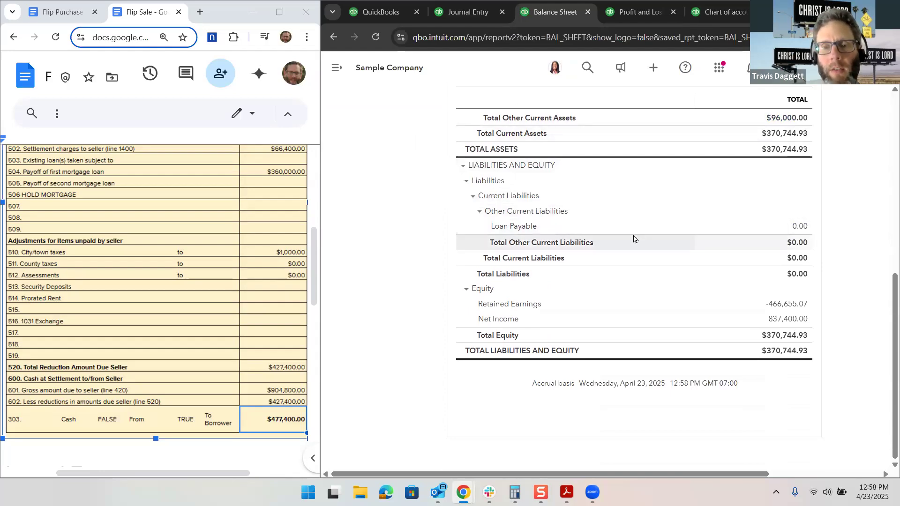
scroll(634, 239, "up", 2)
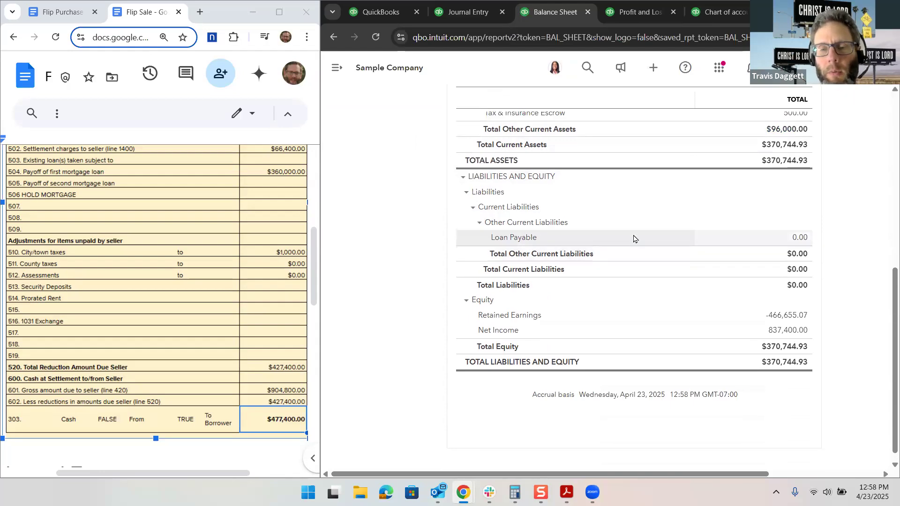
Rerun the Profit and Loss report with the period's end date set to 01/01/2024
left_click(624, 13)
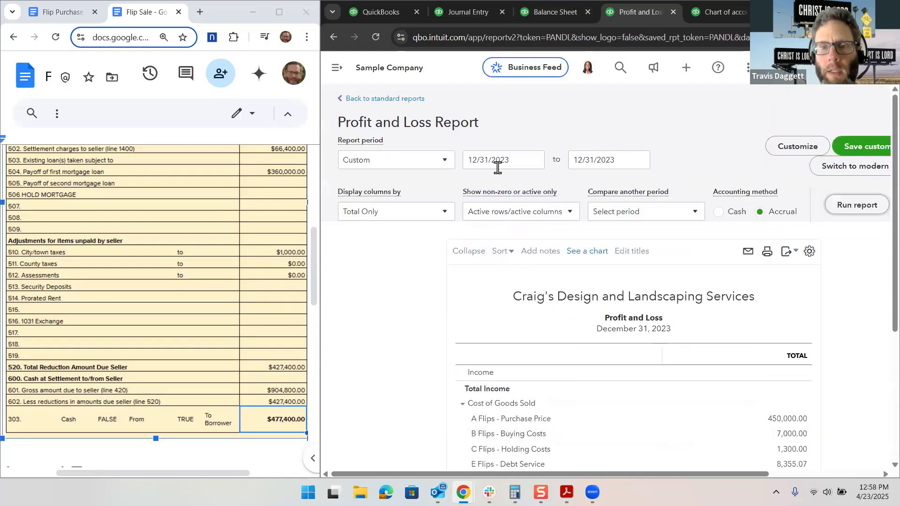
double_click(596, 161)
type("0")
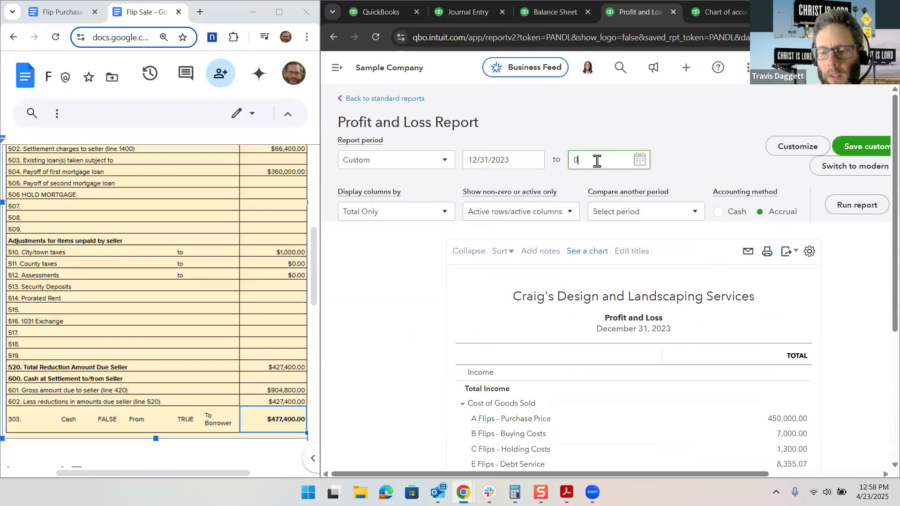
type("1/01/2024")
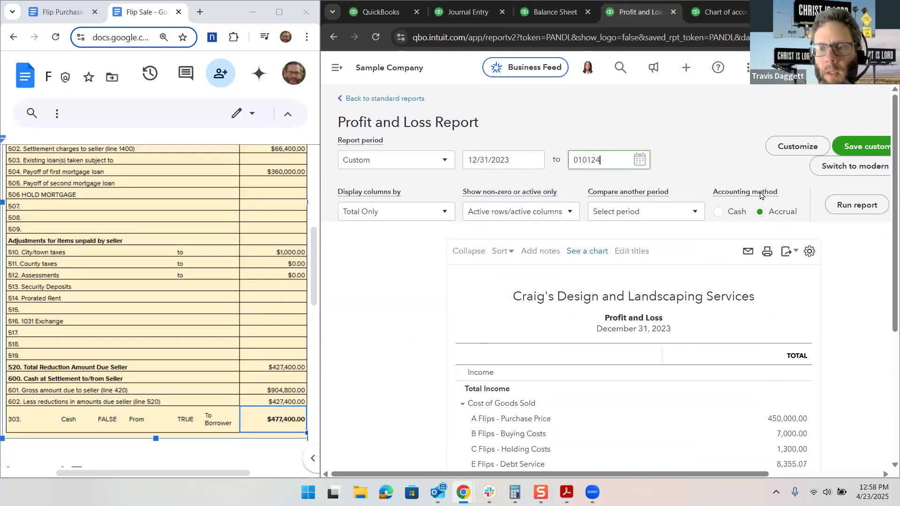
left_click(856, 205)
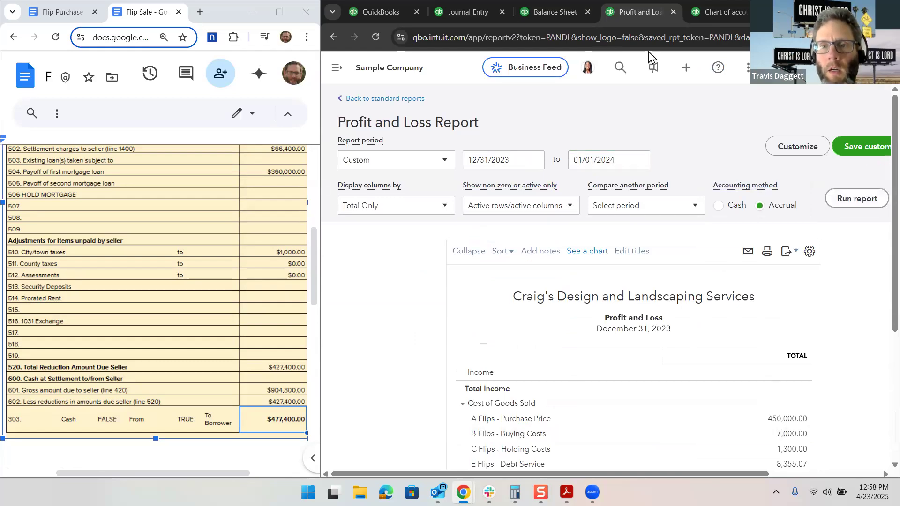
Rerun the Balance Sheet report with columns displayed by Classes and review the 123 Main St column
left_click(553, 14)
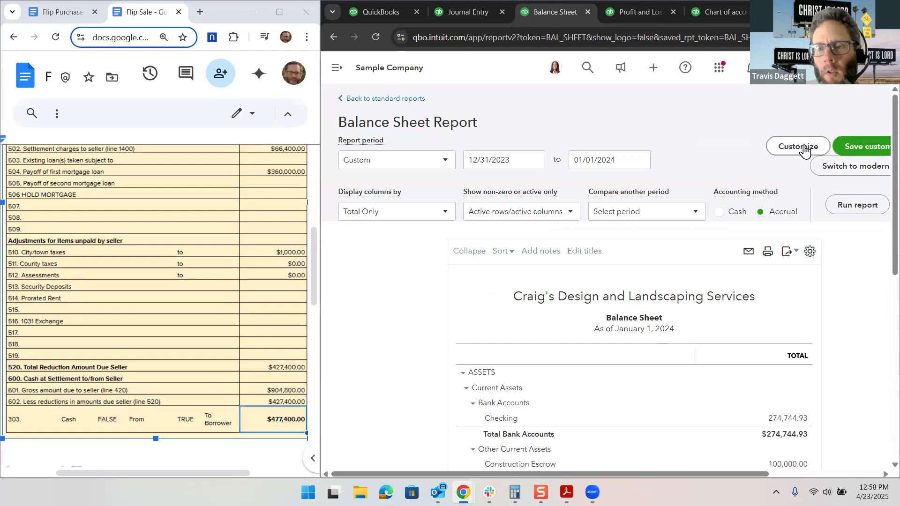
left_click(810, 252)
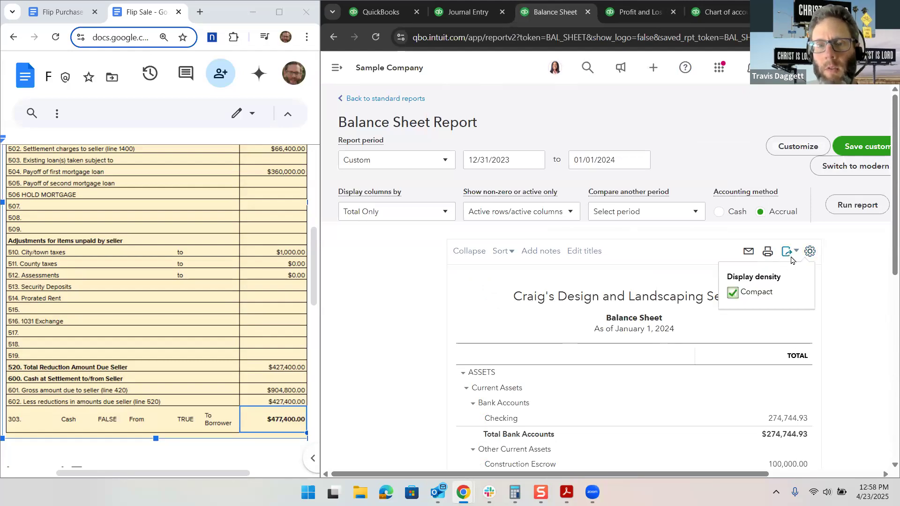
left_click(382, 209)
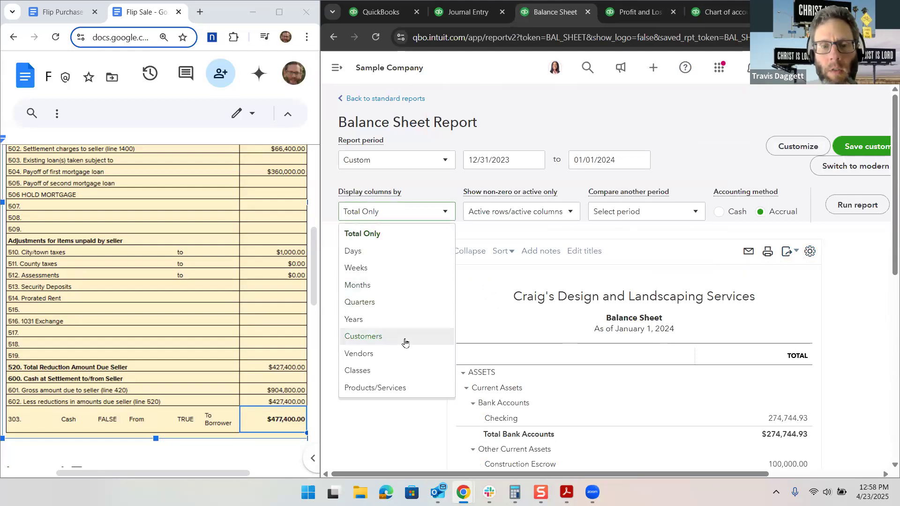
left_click(403, 377)
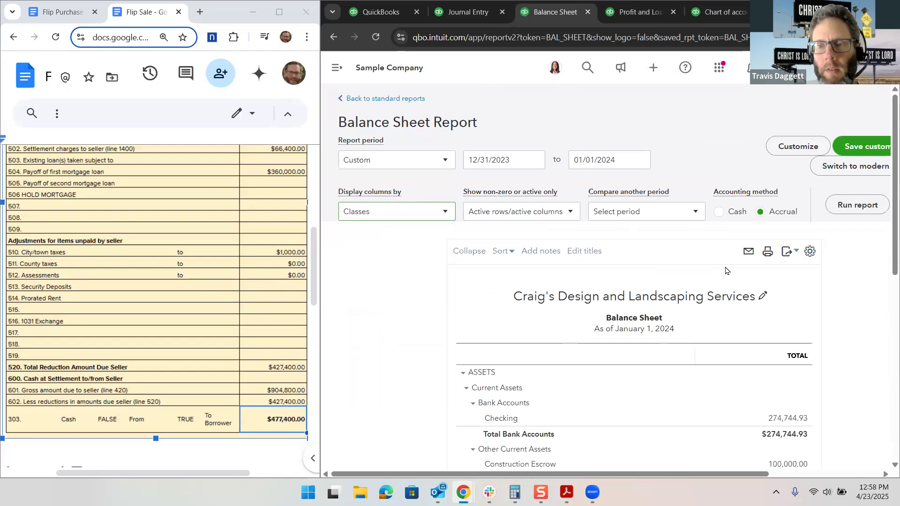
left_click(859, 206)
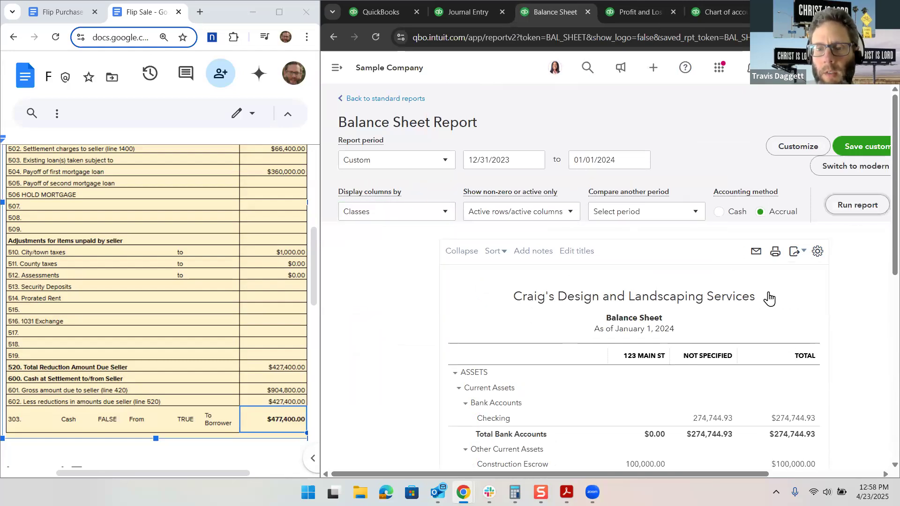
scroll(769, 298, "down", 3)
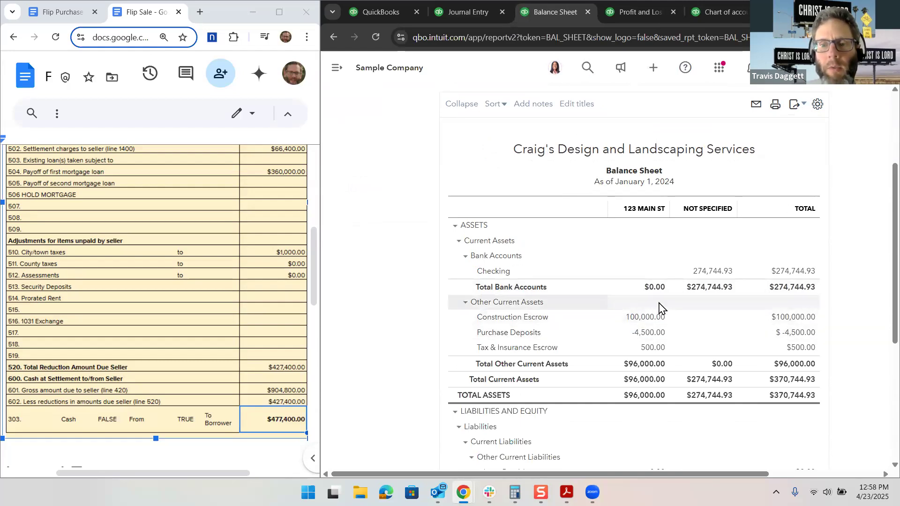
scroll(658, 334, "down", 1)
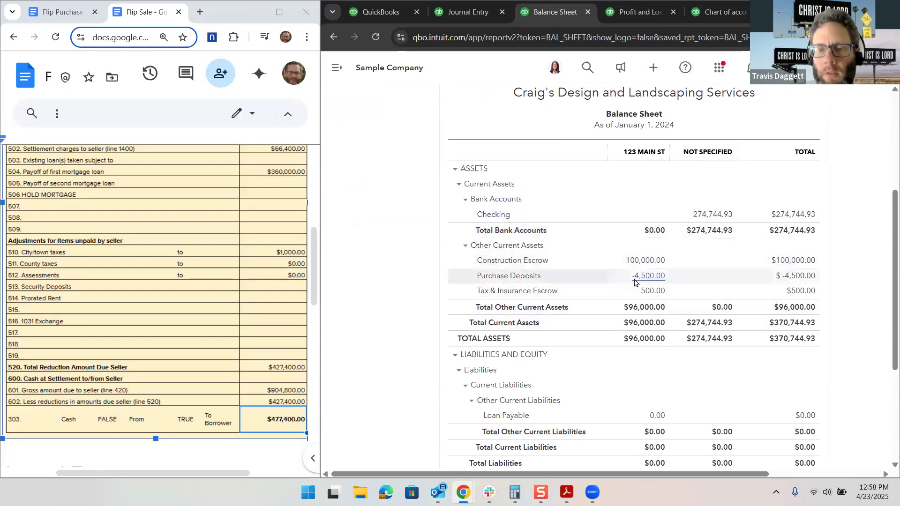
scroll(635, 281, "down", 2)
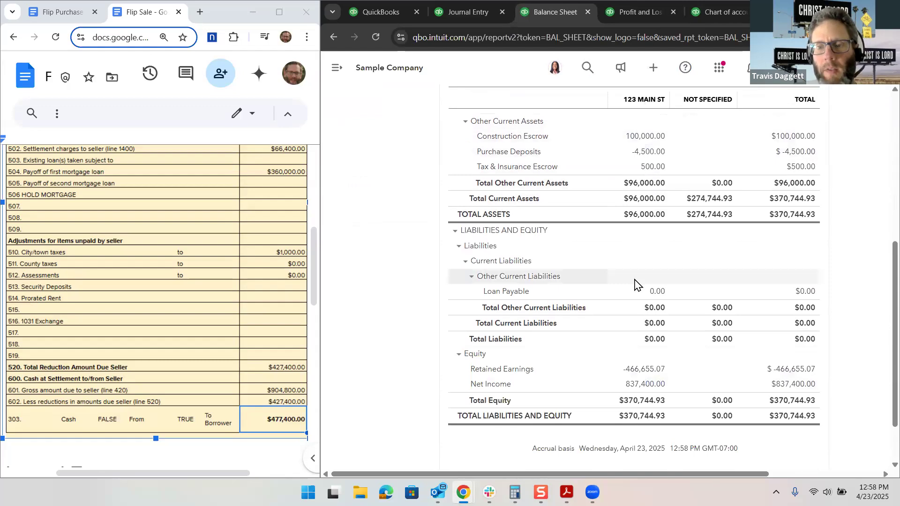
scroll(635, 282, "up", 2)
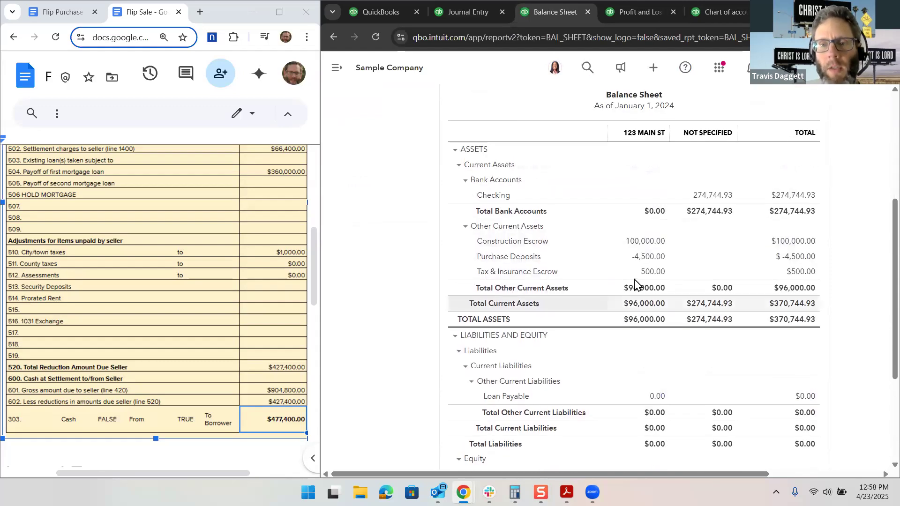
scroll(635, 281, "up", 4)
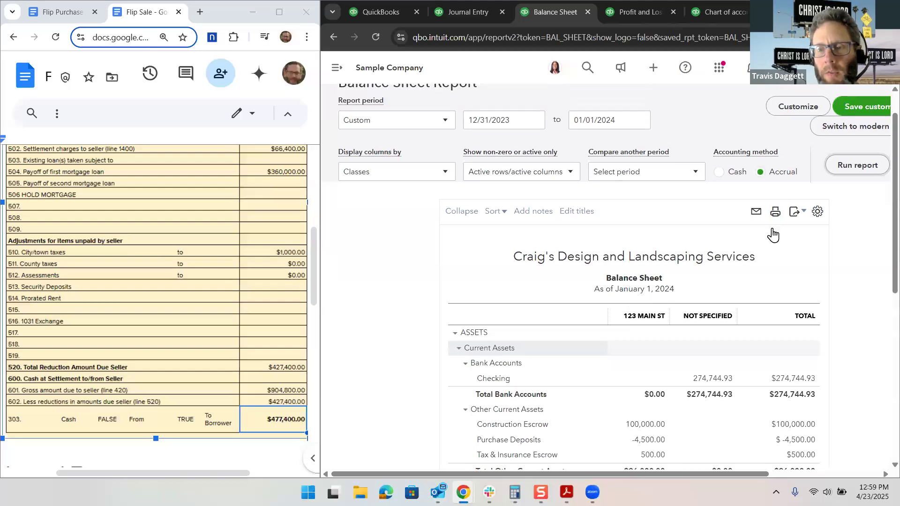
Filter the Balance Sheet report to the 123 Main St class, rerun it, and review its asset, liability and equity lines
scroll(772, 234, "up", 1)
left_click(795, 126)
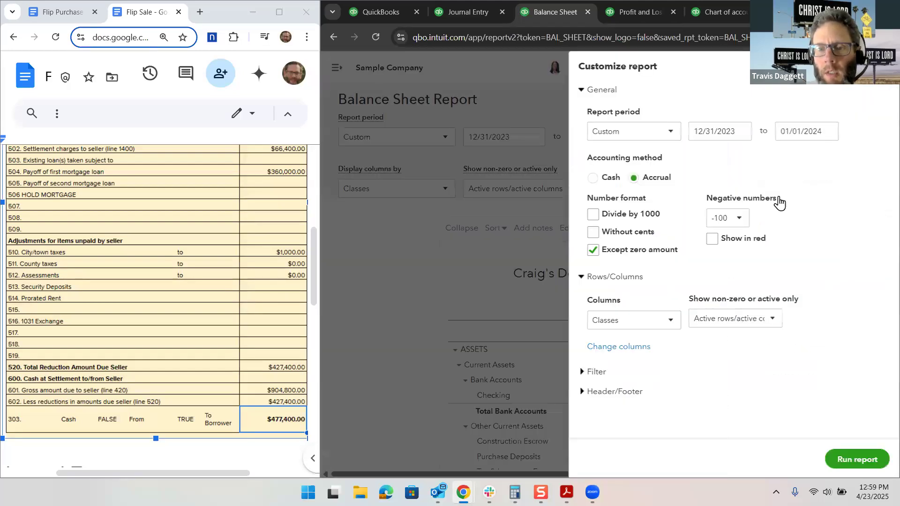
left_click(589, 377)
scroll(648, 379, "down", 2)
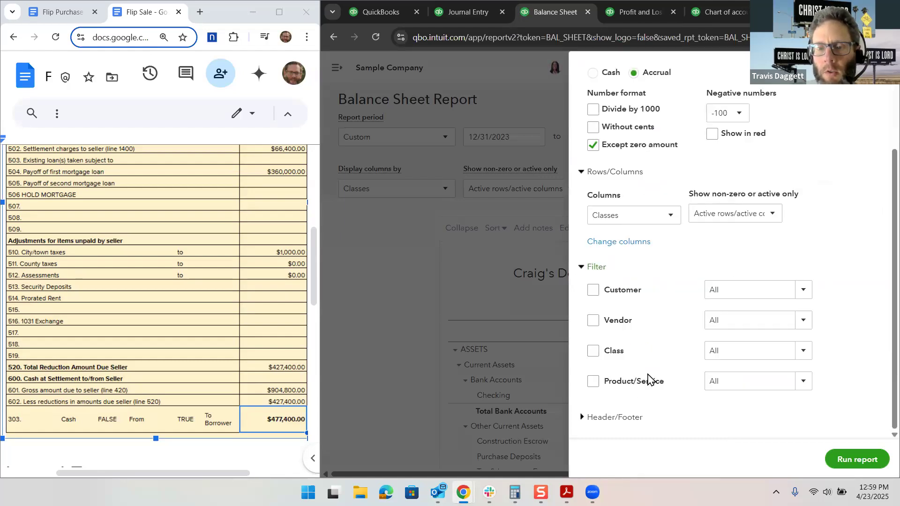
left_click(593, 352)
left_click(772, 359)
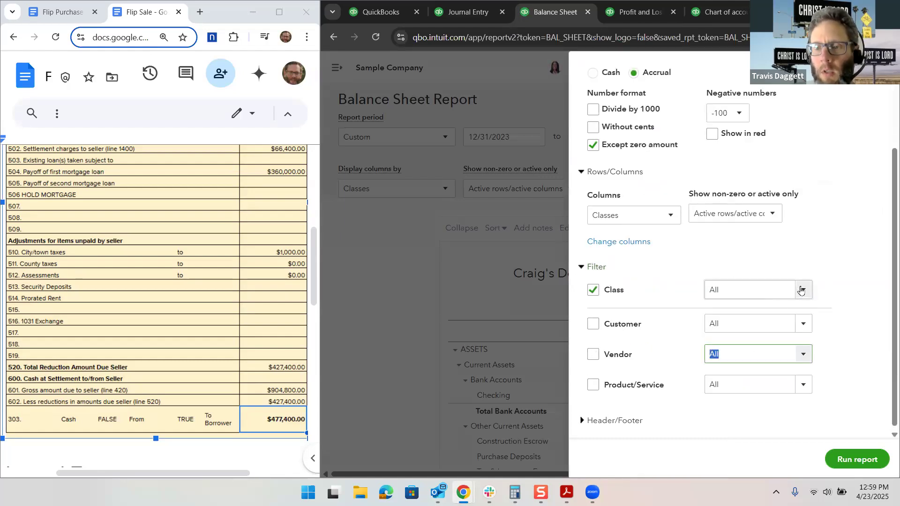
left_click(801, 290)
left_click(771, 371)
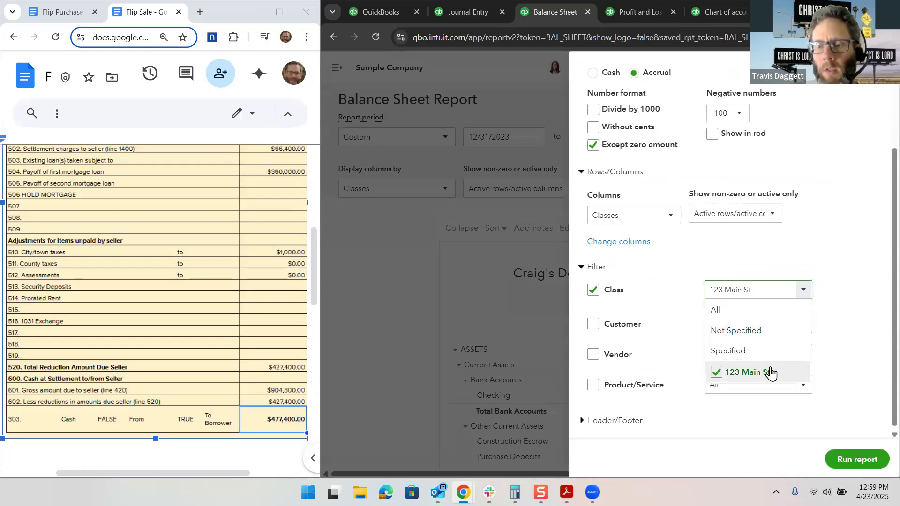
left_click(858, 459)
scroll(771, 357, "down", 2)
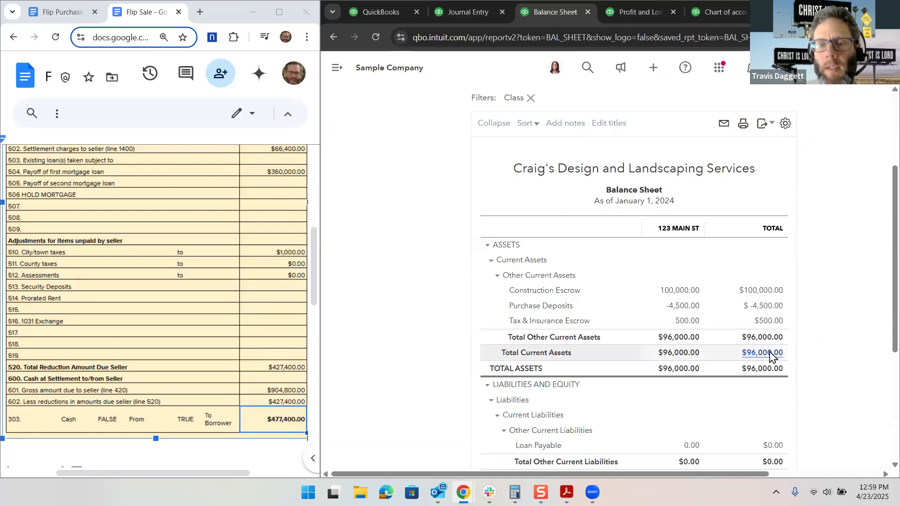
scroll(772, 357, "down", 5)
scroll(771, 356, "up", 4)
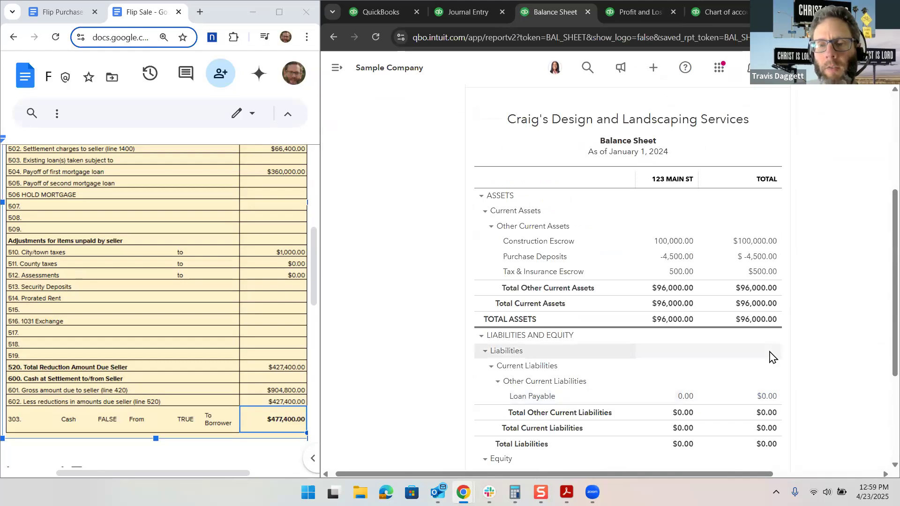
scroll(771, 356, "up", 4)
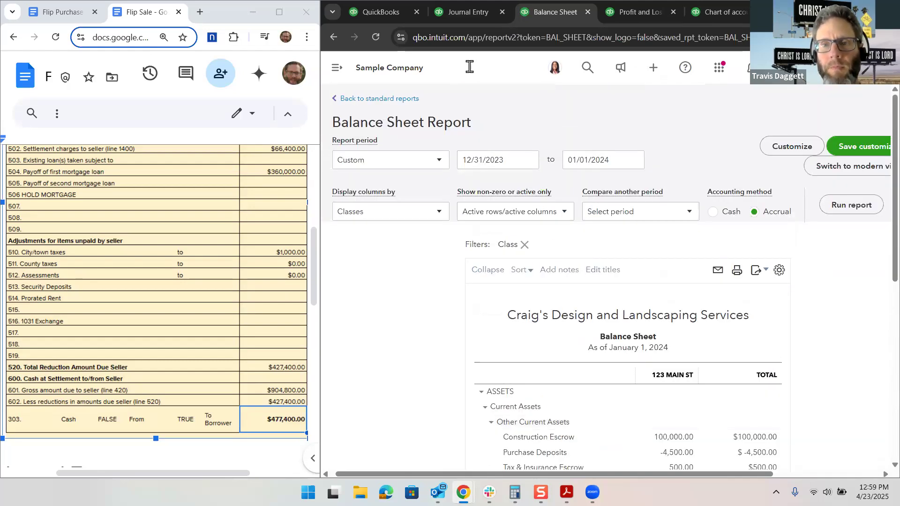
Review the selling price, cost of goods sold and net income lines on the Profit and Loss report
left_click(636, 15)
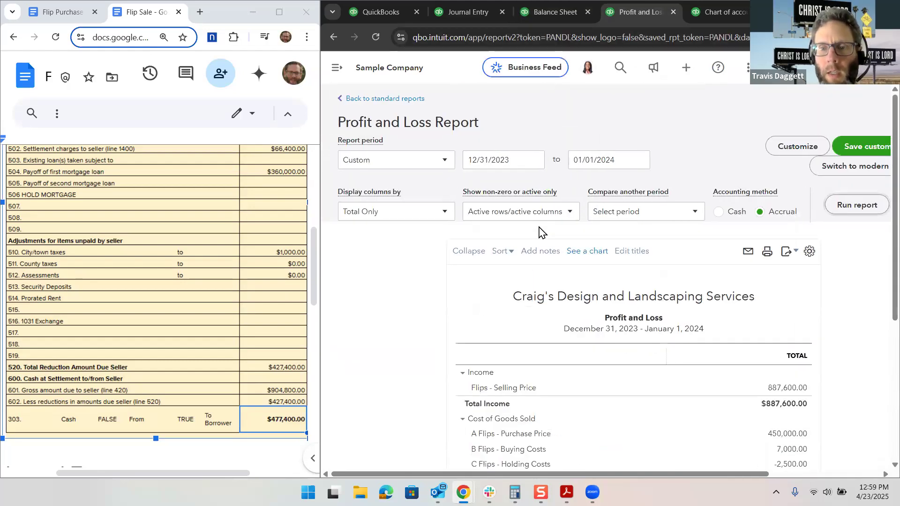
scroll(411, 307, "down", 5)
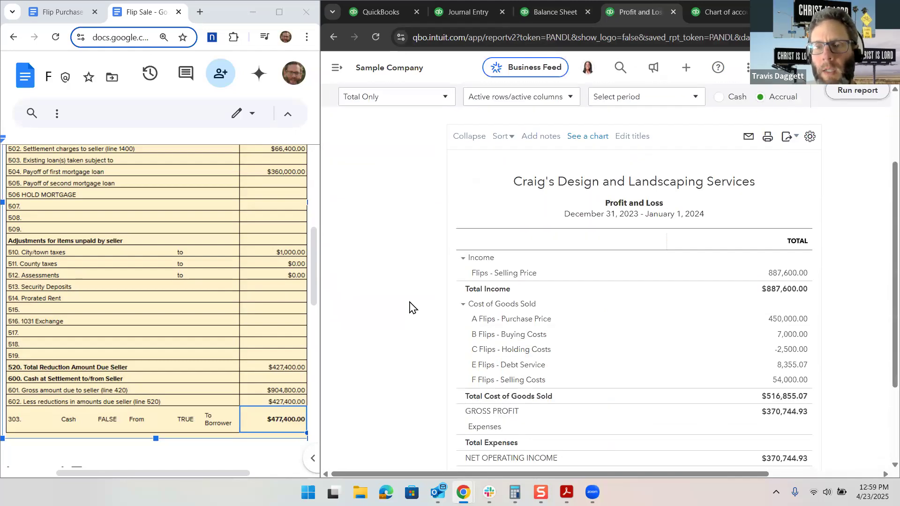
scroll(410, 307, "down", 1)
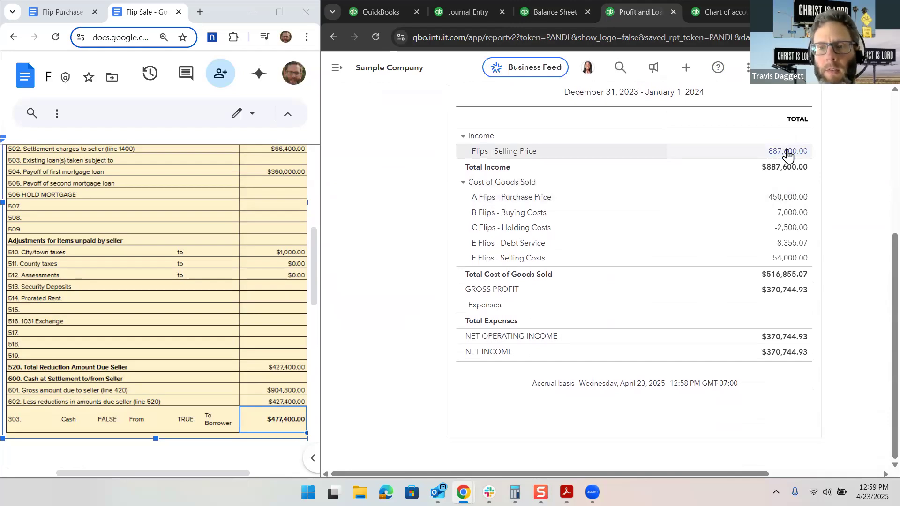
Change the account of the journal entry's transfer tax and other closing costs line to F Flips - Selling Costs and save the entry
left_click(470, 12)
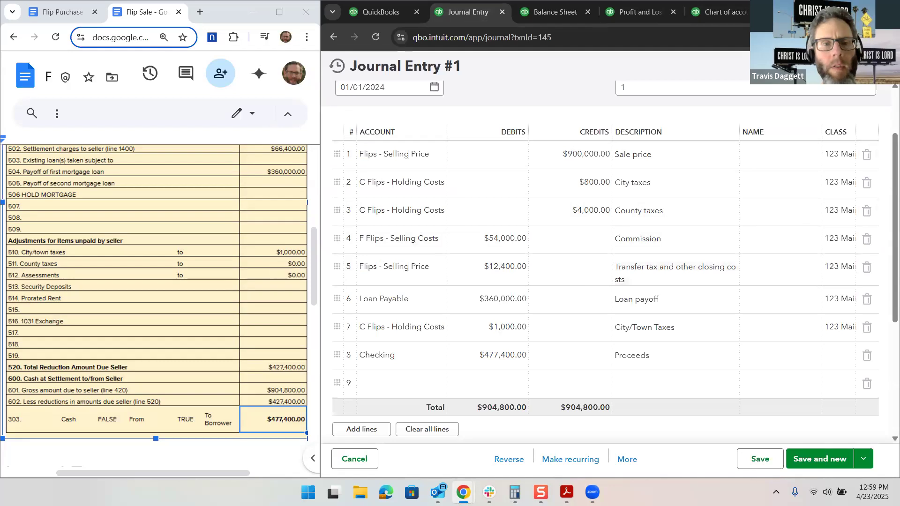
scroll(221, 194, "down", 6)
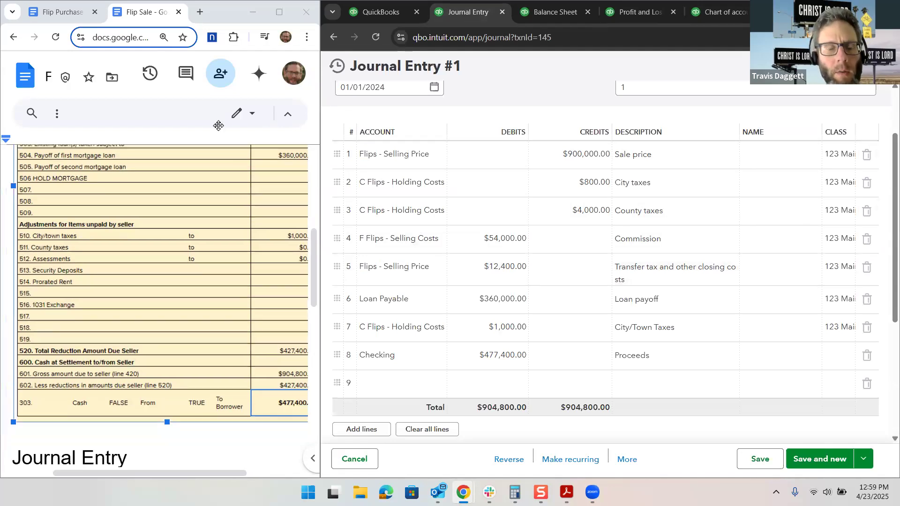
scroll(221, 194, "down", 1)
scroll(222, 195, "up", 1)
scroll(221, 194, "up", 6)
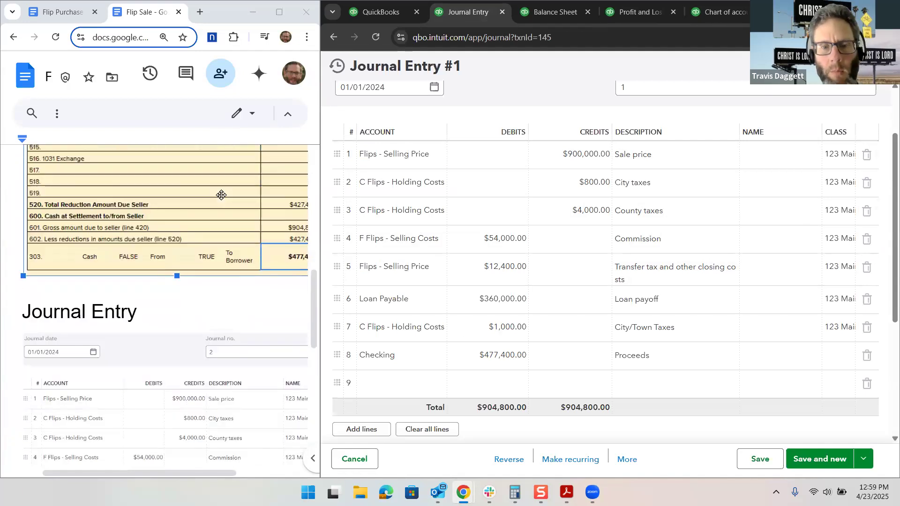
left_click(396, 272)
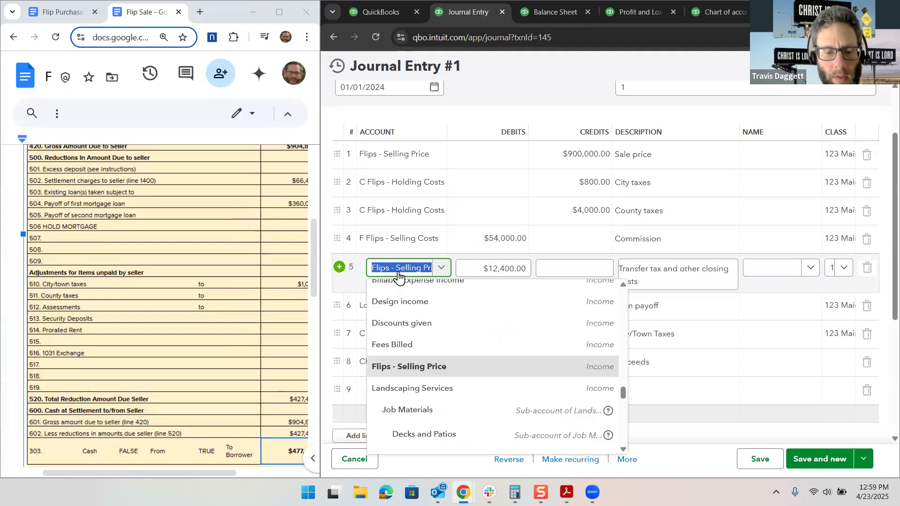
type("selling")
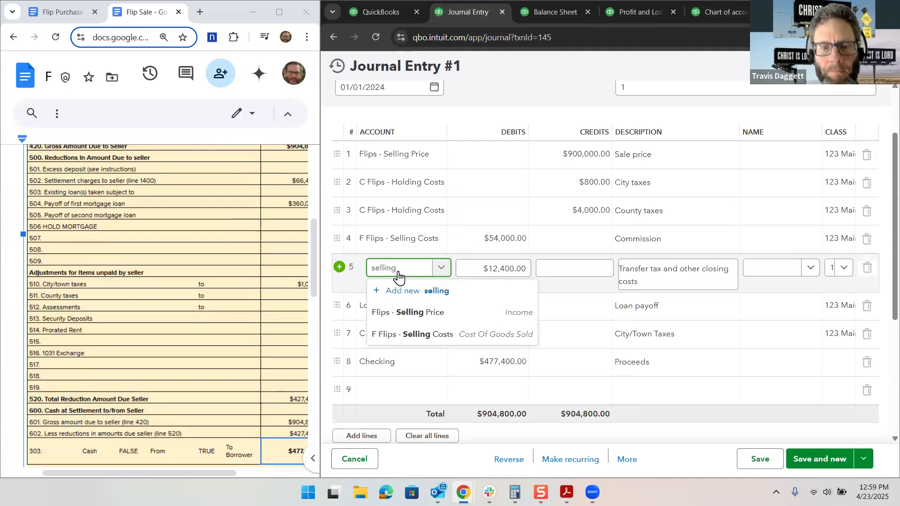
left_click(437, 334)
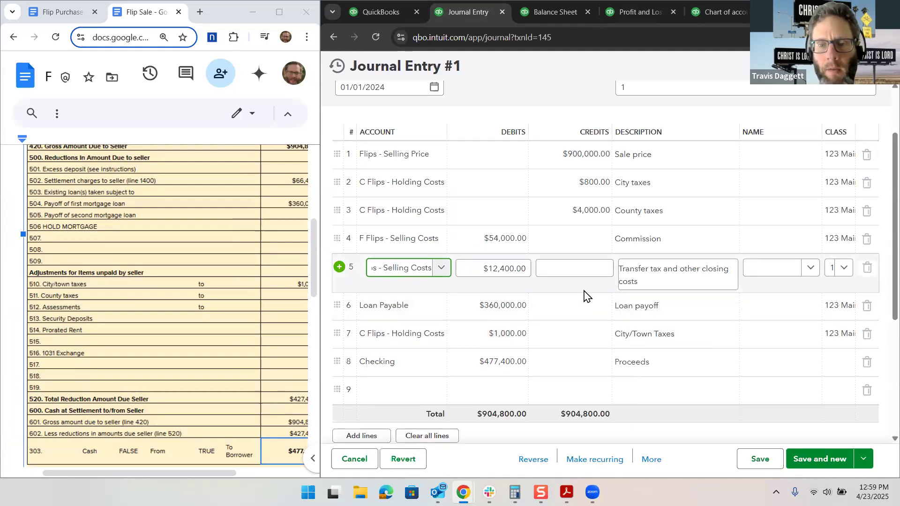
left_click(760, 459)
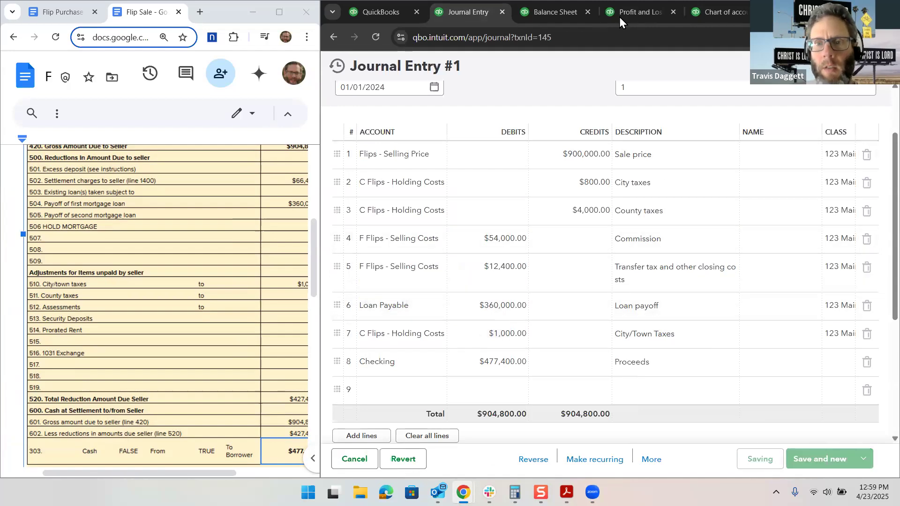
Reload the Profit and Loss report and compare its selling price and flip cost lines with the seller's settlement summary
left_click(640, 7)
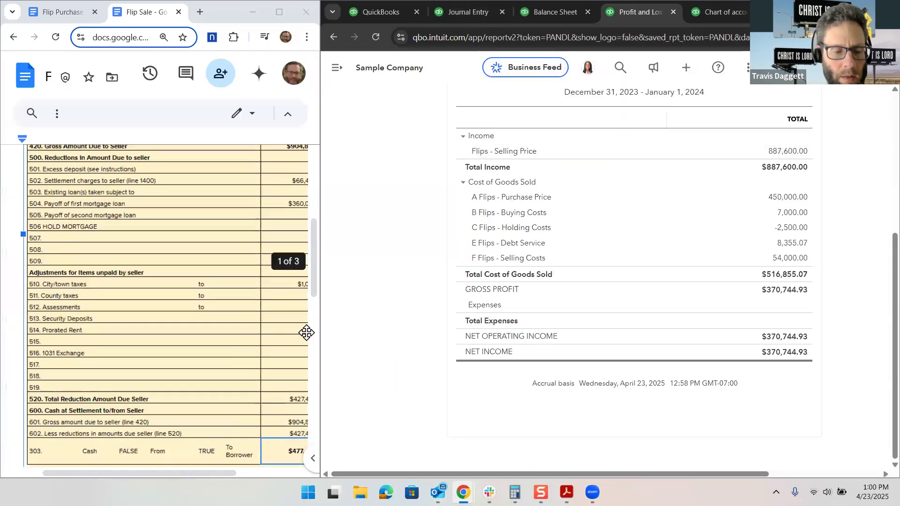
key("F5")
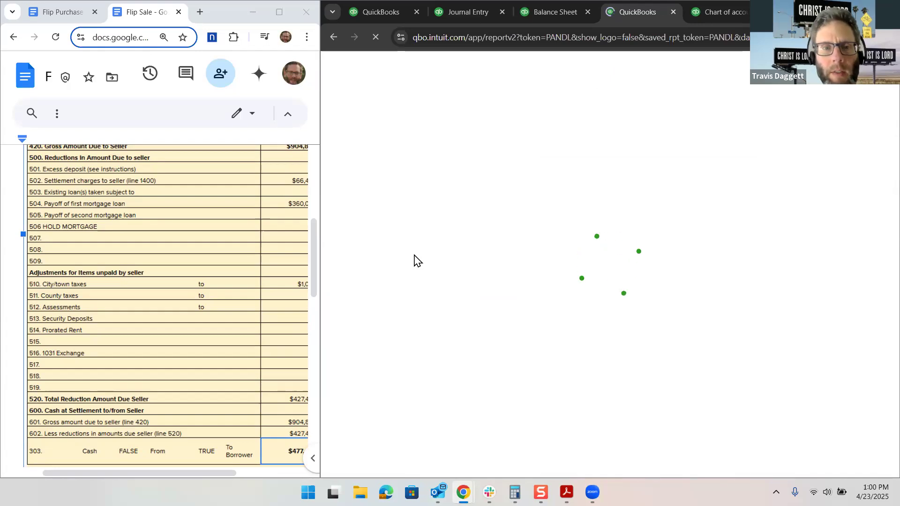
scroll(264, 235, "up", 5)
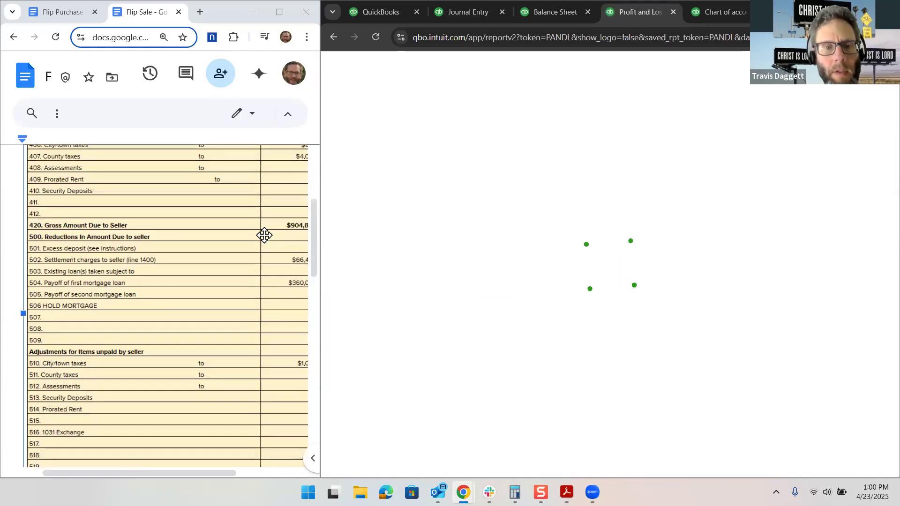
scroll(264, 235, "right", 2)
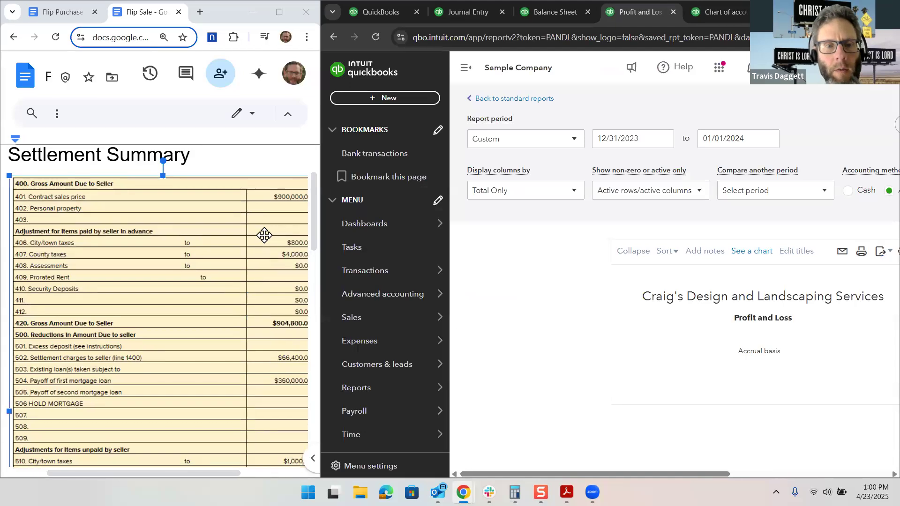
scroll(265, 235, "right", 1)
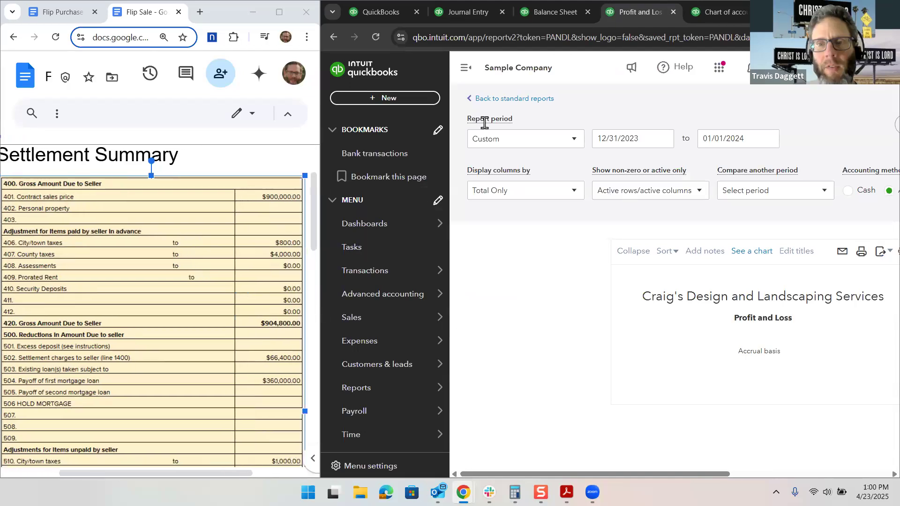
left_click(465, 68)
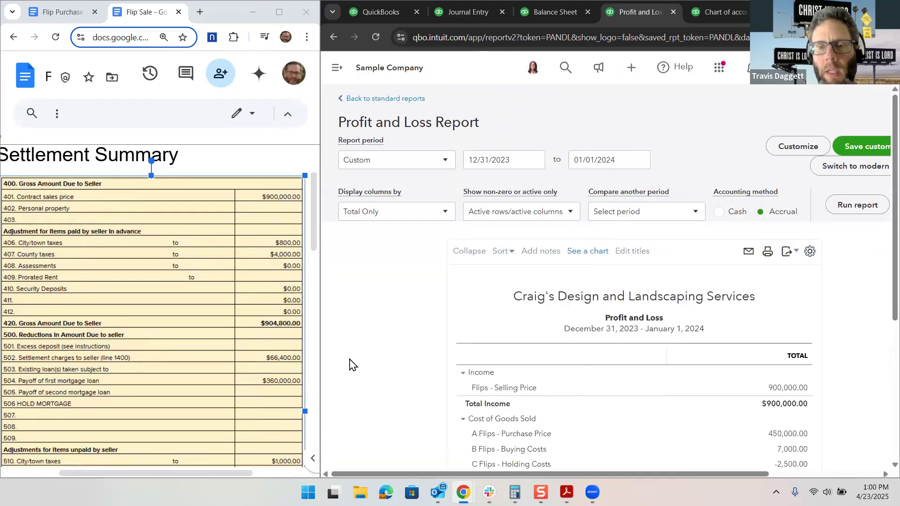
scroll(807, 199, "down", 4)
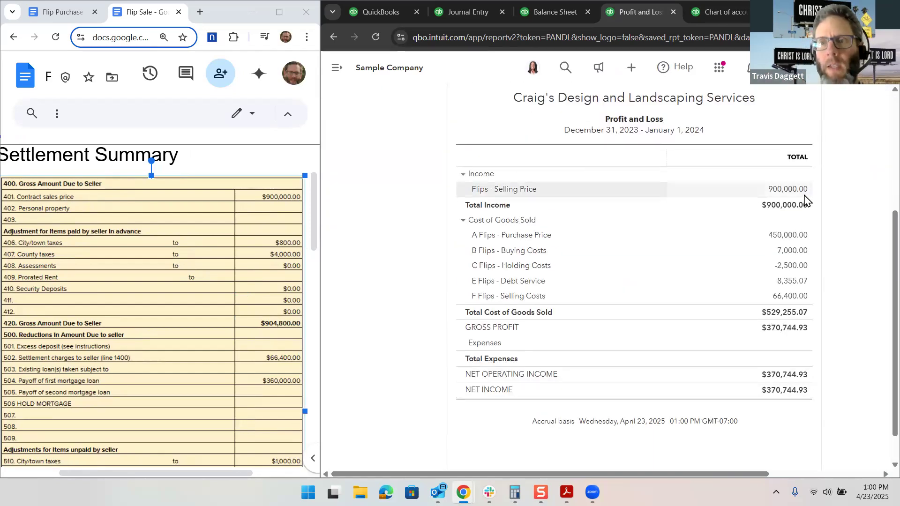
scroll(806, 199, "down", 1)
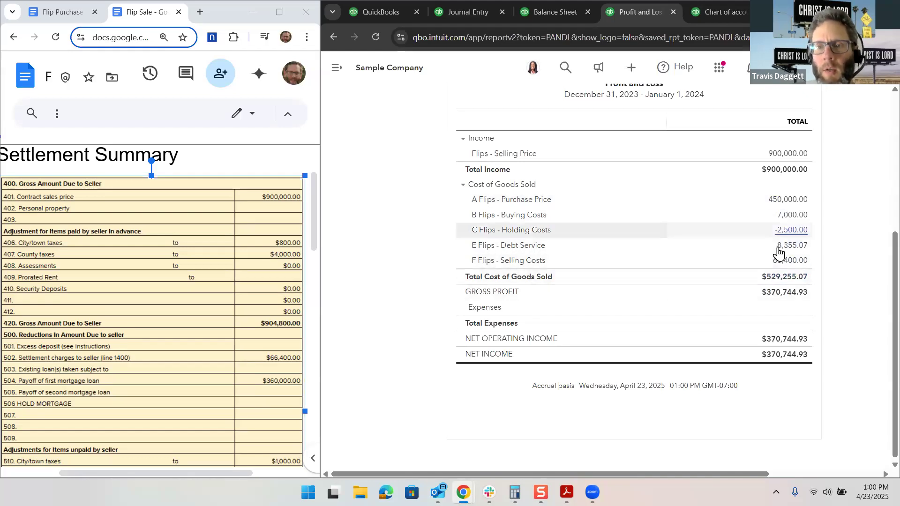
Rerun the Profit and Loss report with columns displayed by Classes and review the 123 Main St income and cost lines
scroll(778, 252, "up", 3)
scroll(778, 252, "up", 1)
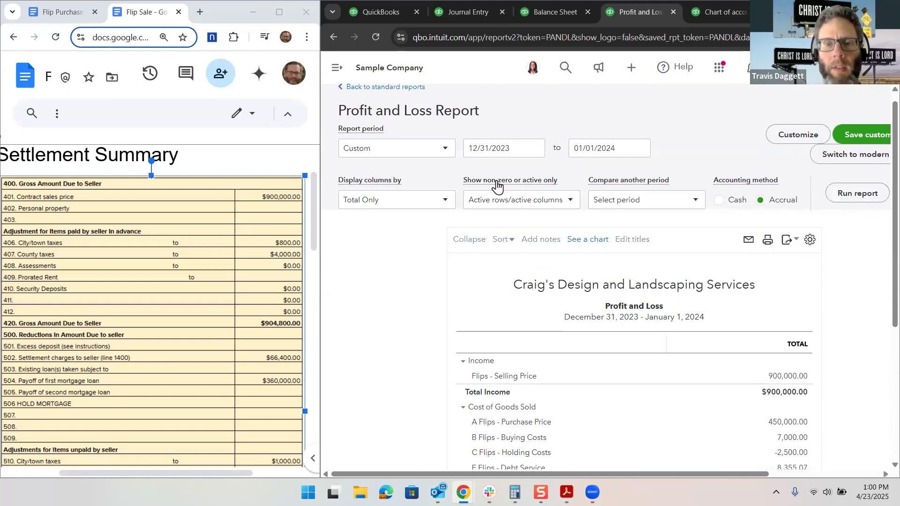
left_click(429, 202)
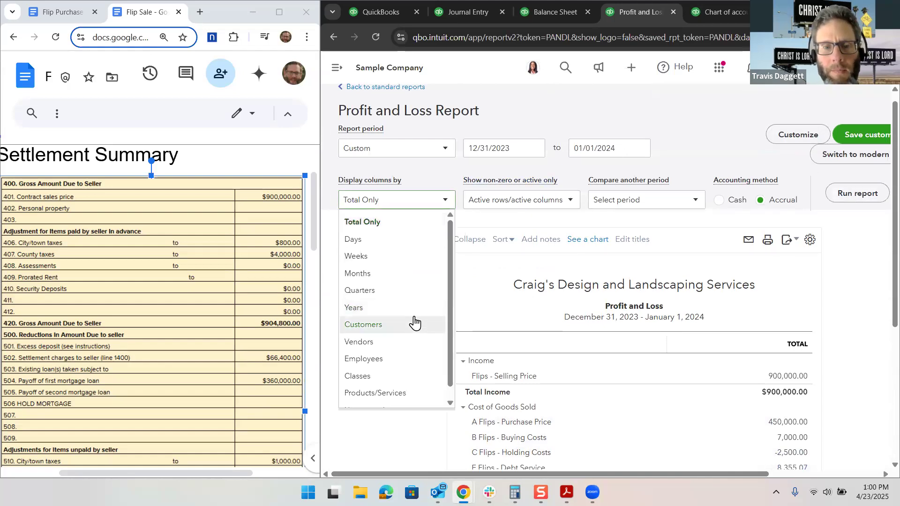
left_click(413, 377)
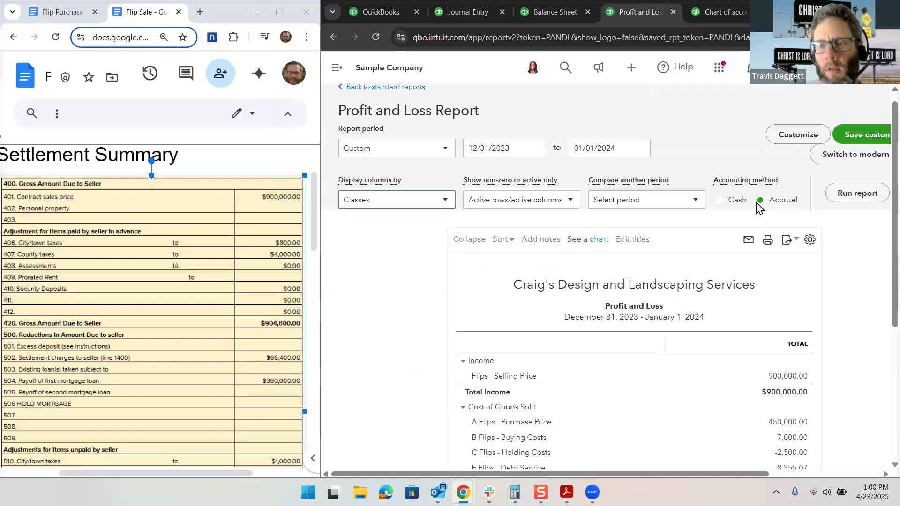
left_click(844, 196)
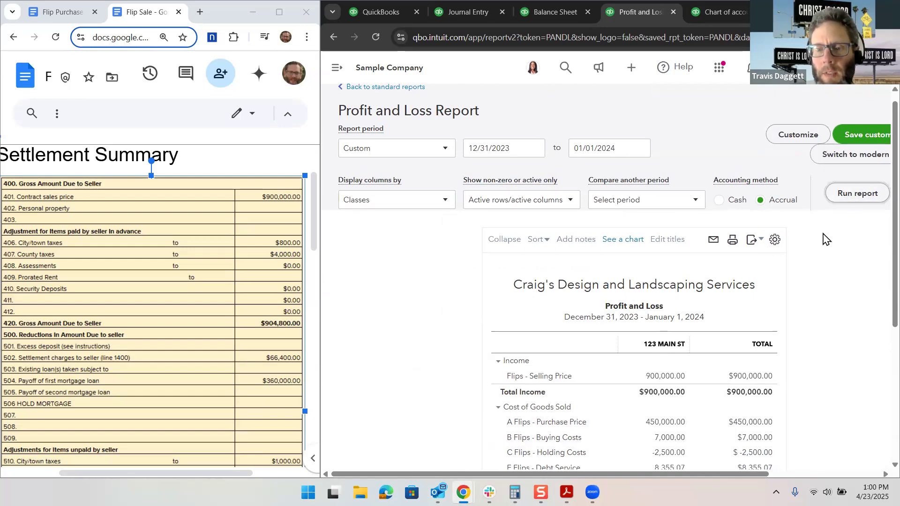
scroll(802, 288, "down", 4)
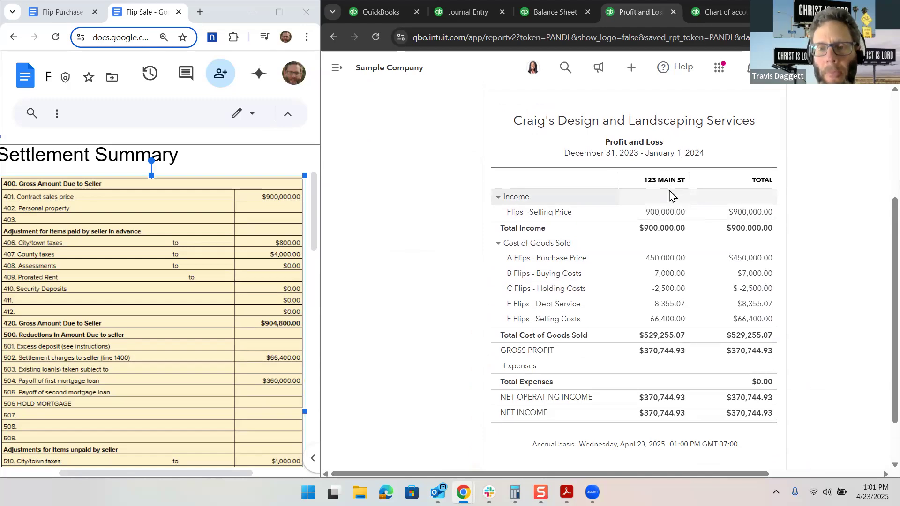
scroll(670, 196, "down", 1)
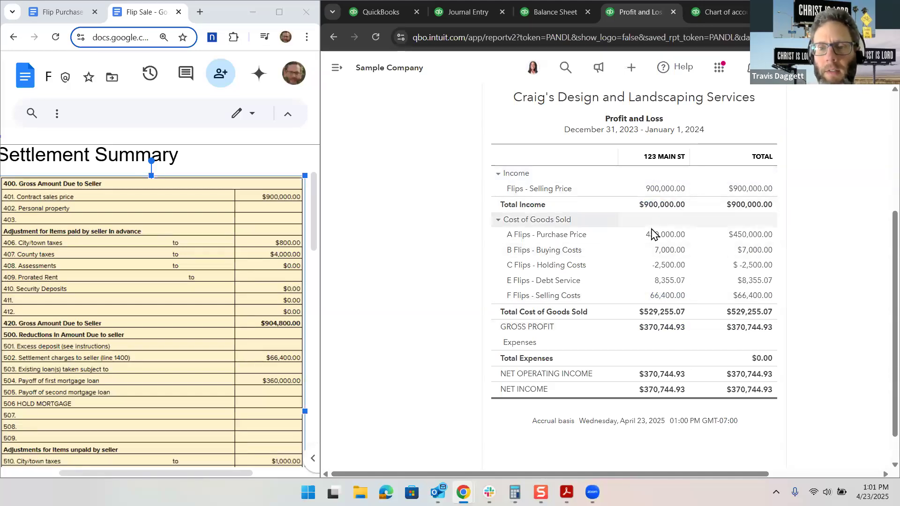
scroll(652, 233, "up", 4)
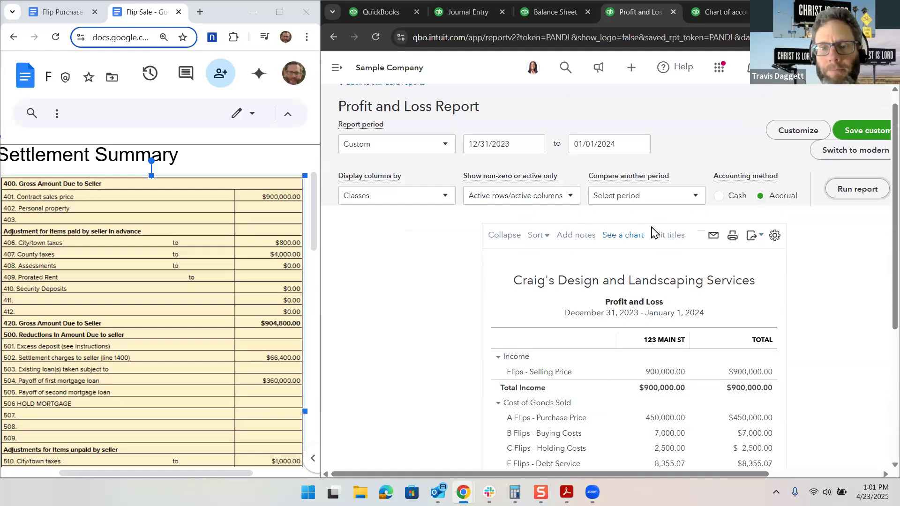
scroll(547, 368, "up", 1)
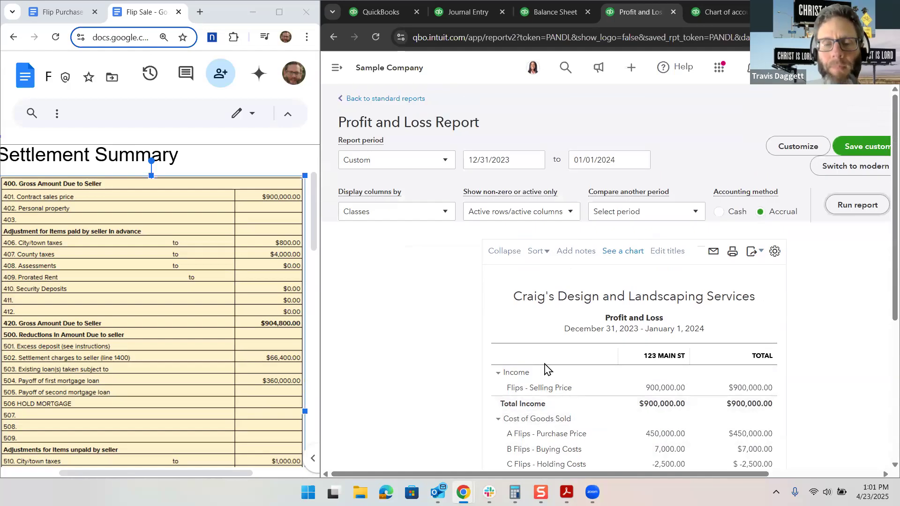